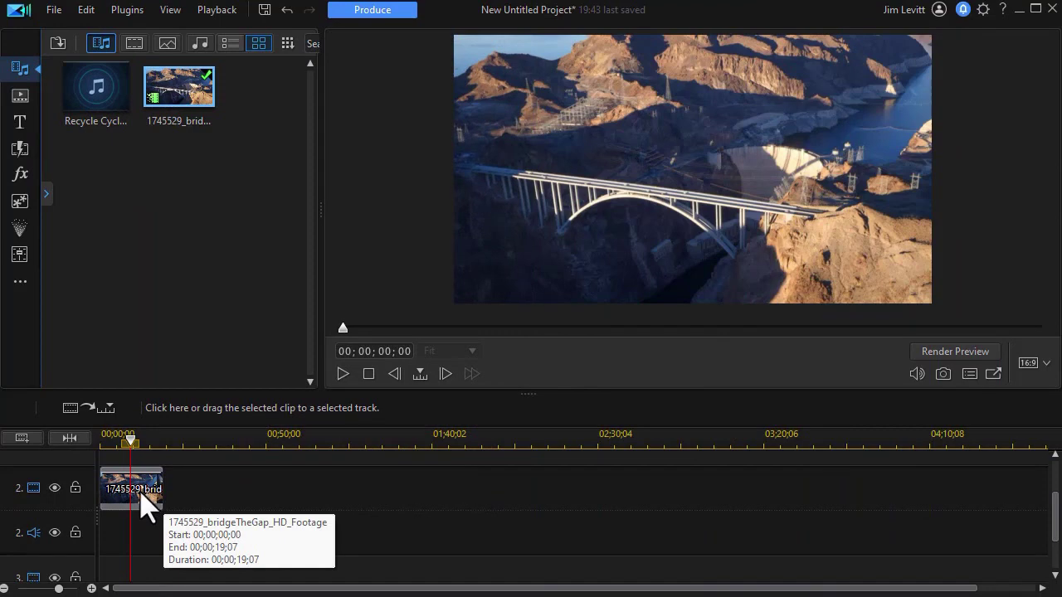
Play the bridge clip in the preview and stop it at 00;00;13;06.
{"action": "left_click", "coordinate": [142, 489]}
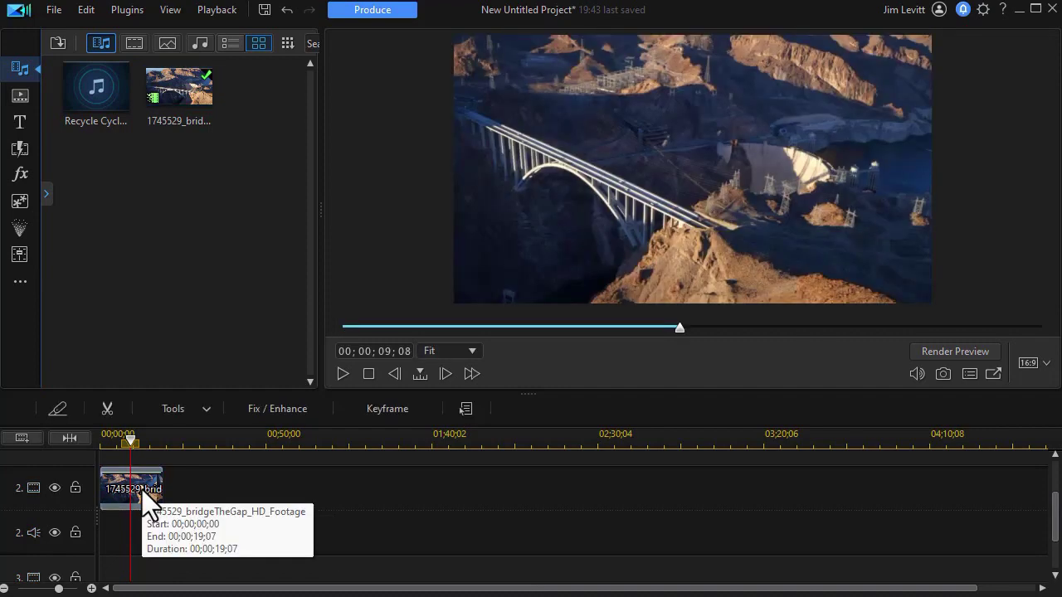
{"action": "key", "text": "space"}
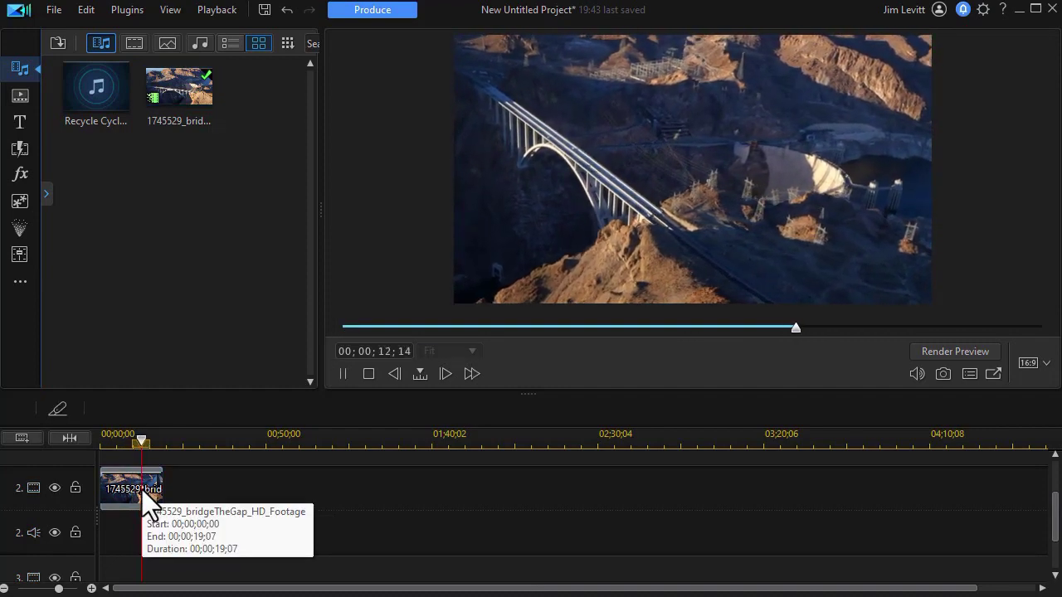
{"action": "key", "text": "space"}
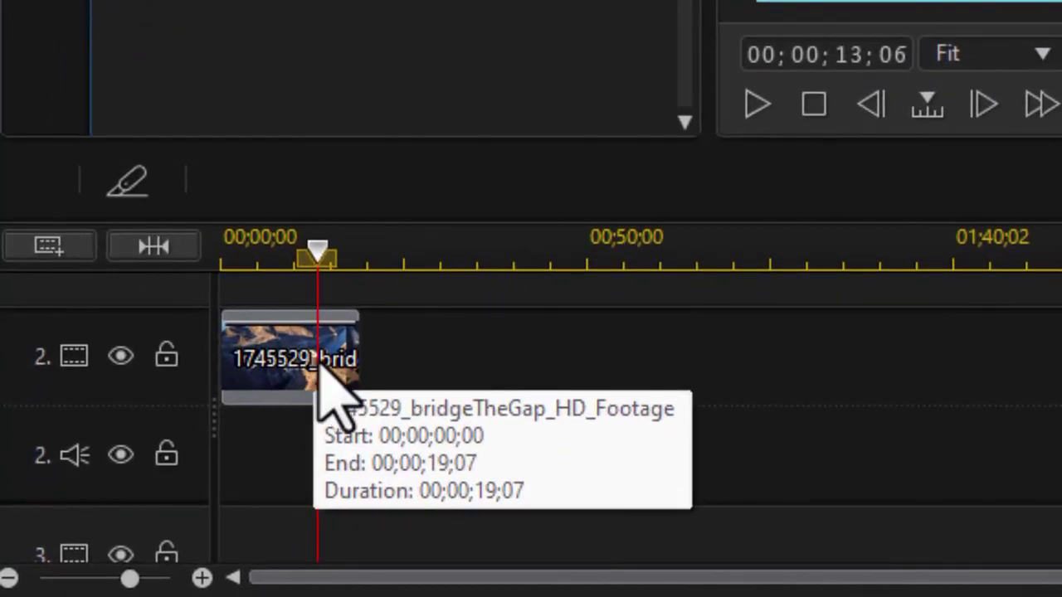
Open Mask Designer for the bridge clip and create a text mask with the default 'My Title'.
{"action": "left_click", "coordinate": [277, 367]}
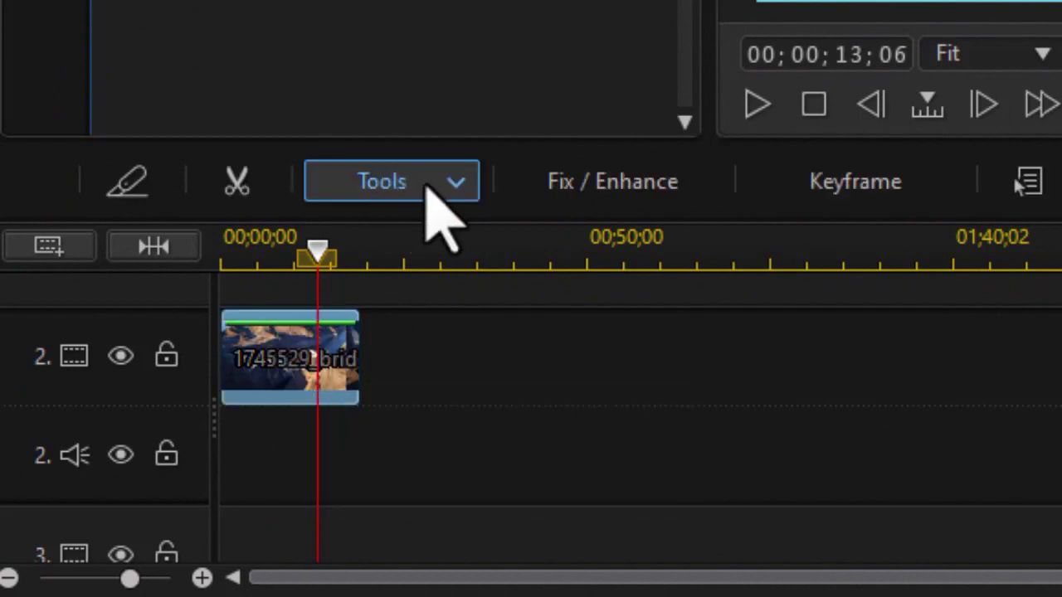
{"action": "left_click", "coordinate": [432, 185]}
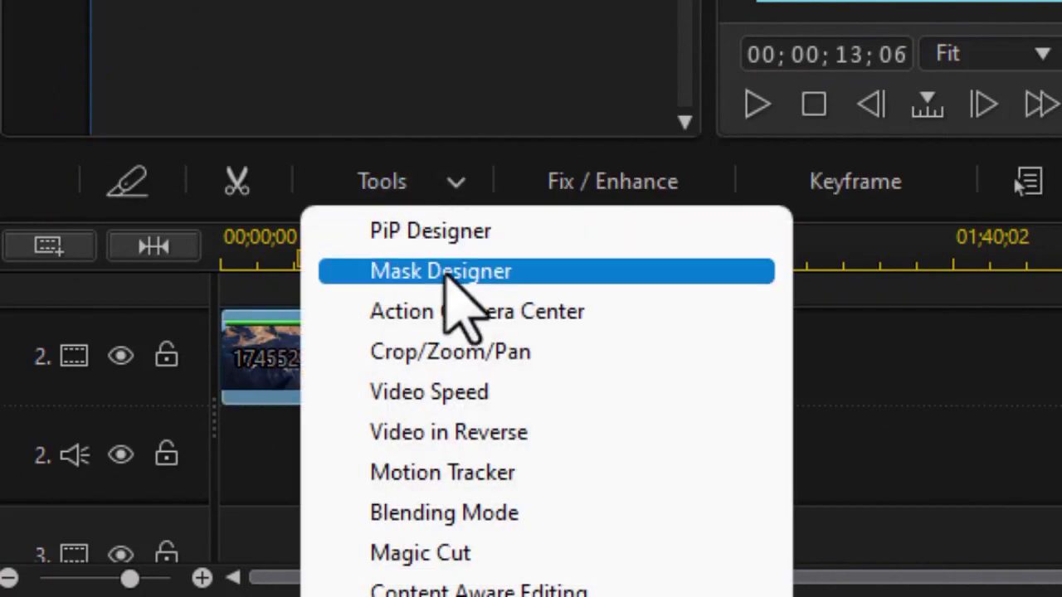
{"action": "left_click", "coordinate": [444, 270]}
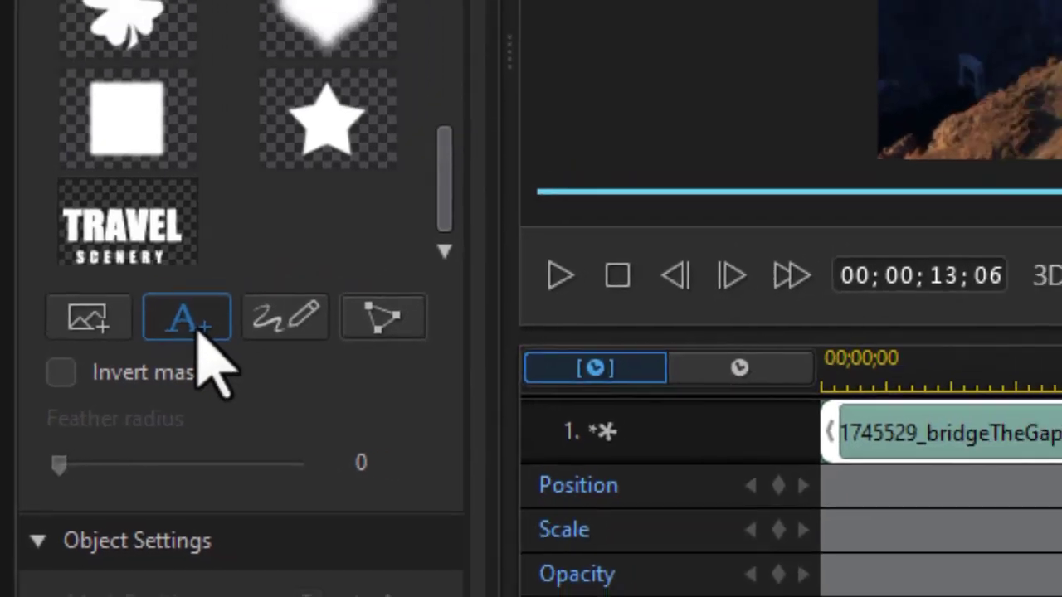
{"action": "left_click", "coordinate": [220, 292]}
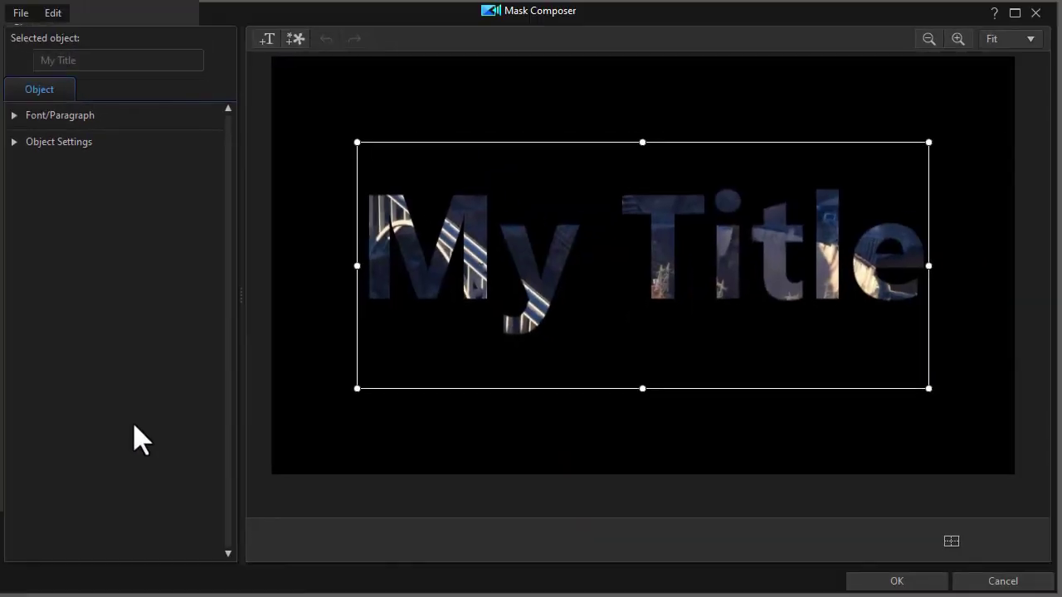
Replace 'My Title' with 'CANYON' on one line and 'VISIT' on a second line.
{"action": "double_click", "coordinate": [496, 273]}
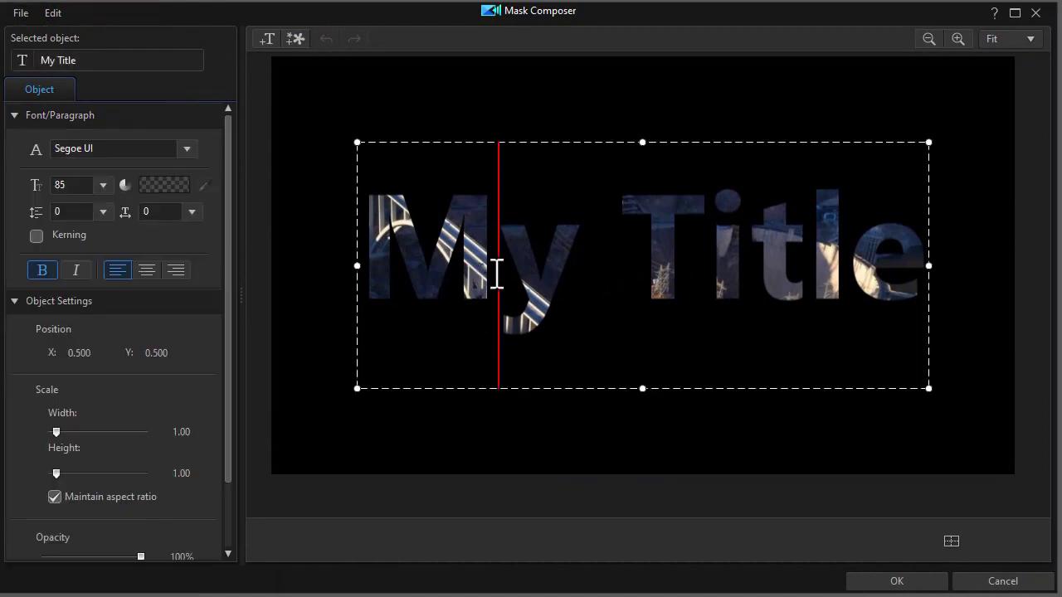
{"action": "left_click_drag", "start_coordinate": [378, 251], "coordinate": [902, 274]}
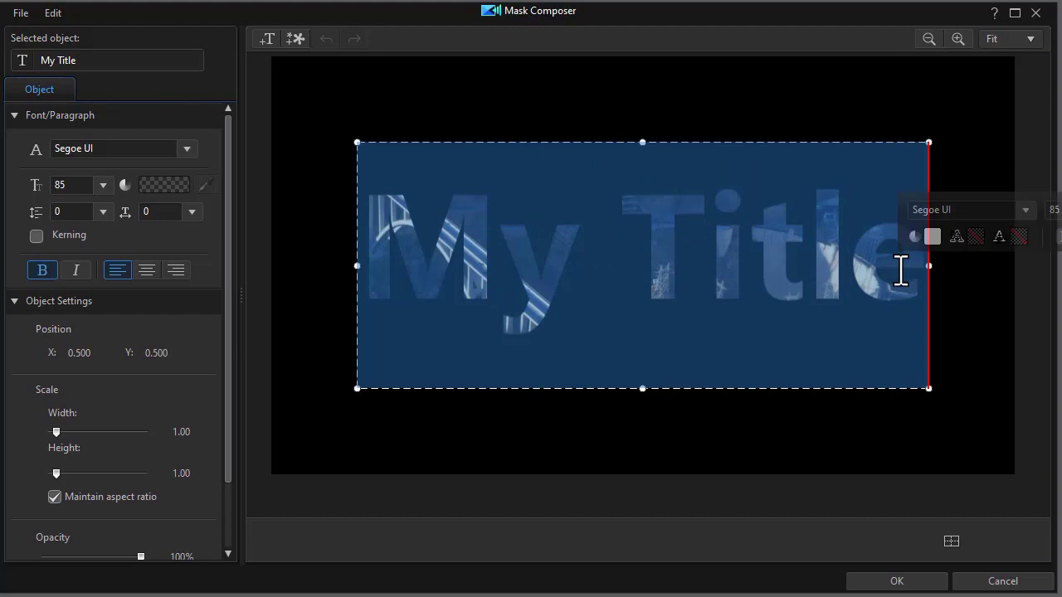
{"action": "type", "text": "CANYON"}
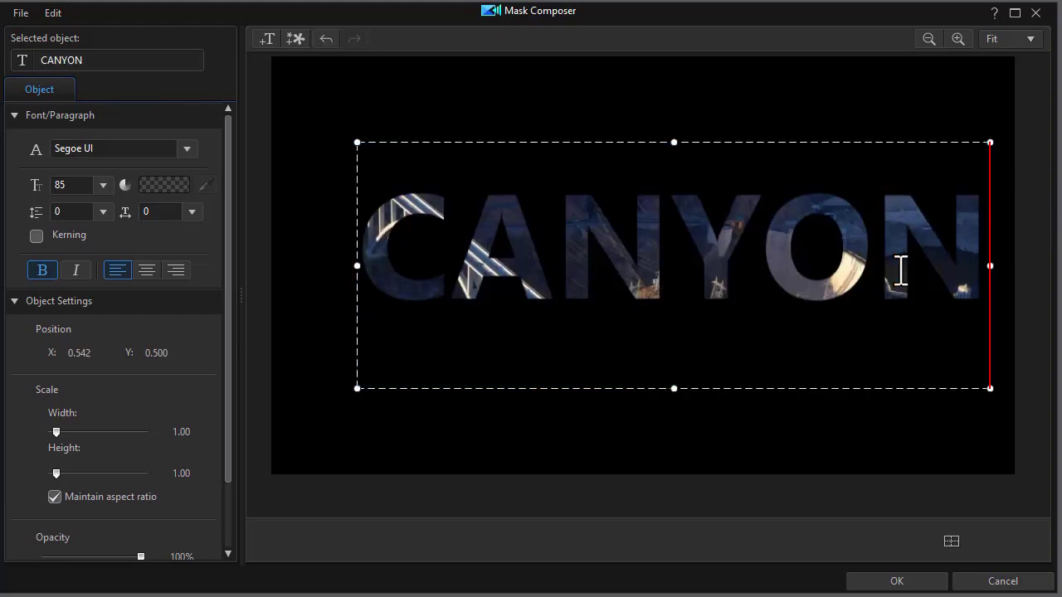
{"action": "key", "text": "Return"}
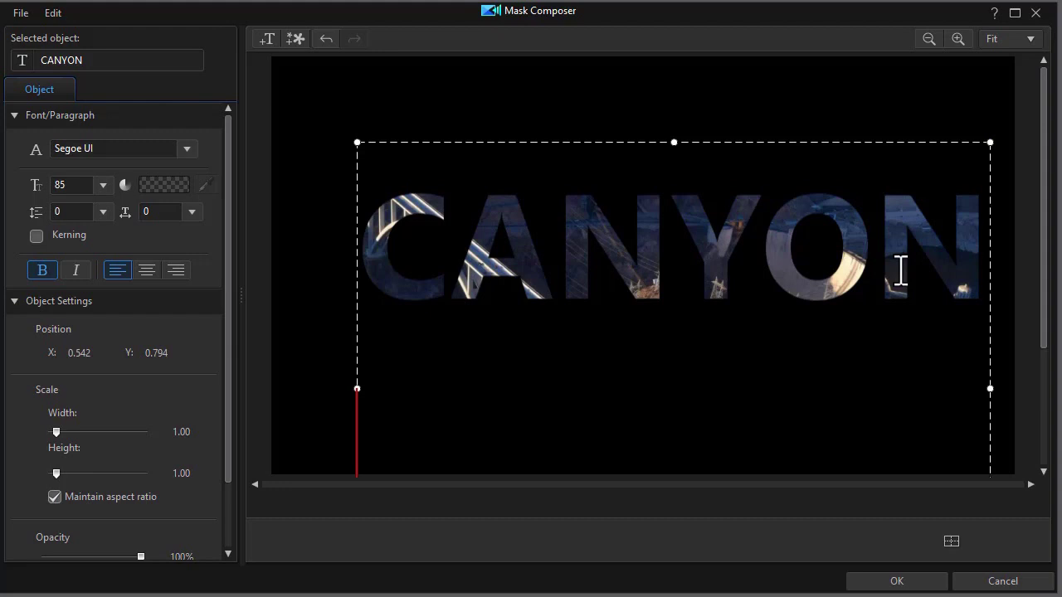
{"action": "type", "text": "VISIT"}
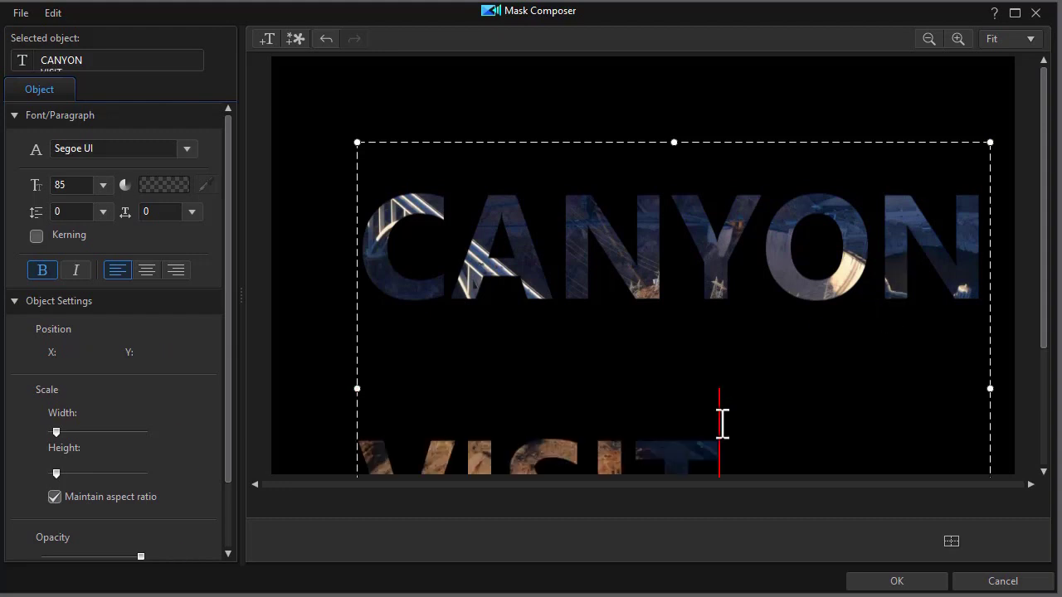
Make the VISIT line font size 48 and centre-aligned.
{"action": "left_click_drag", "start_coordinate": [722, 421], "coordinate": [326, 421]}
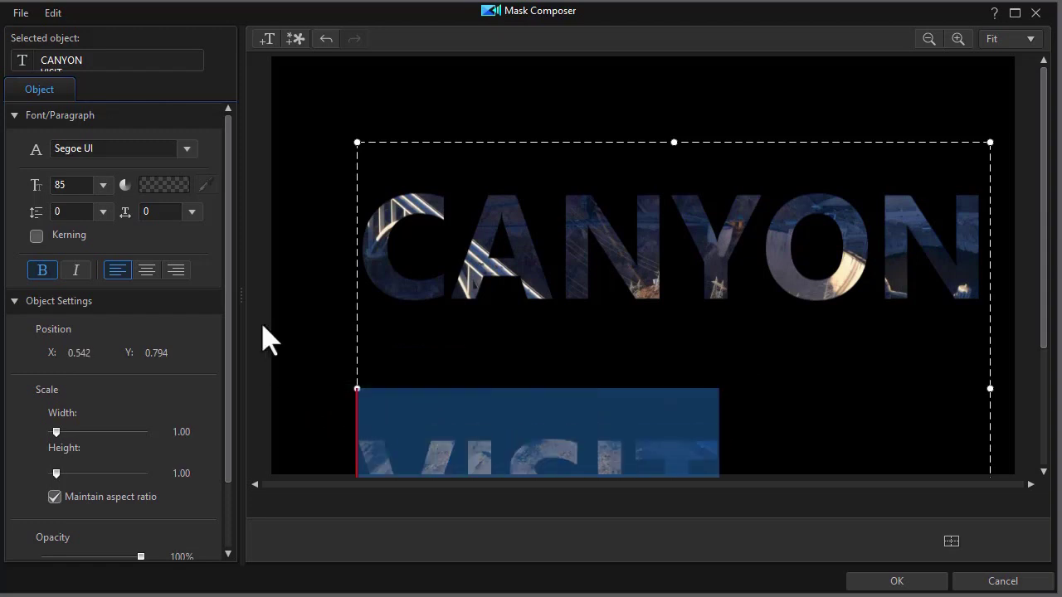
{"action": "left_click", "coordinate": [102, 185]}
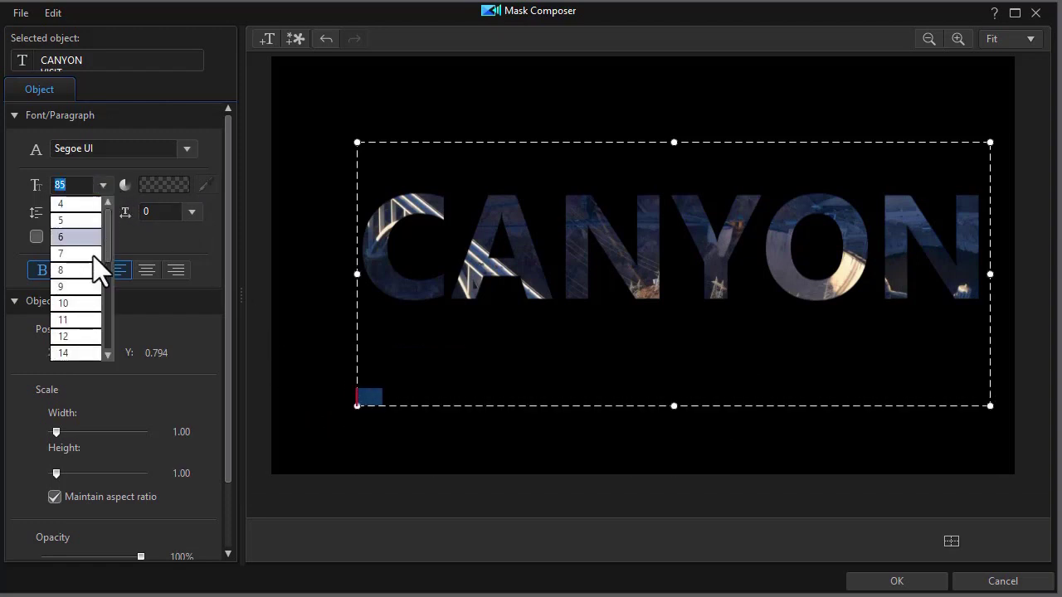
{"action": "left_click", "coordinate": [88, 318]}
{"action": "left_click", "coordinate": [148, 271]}
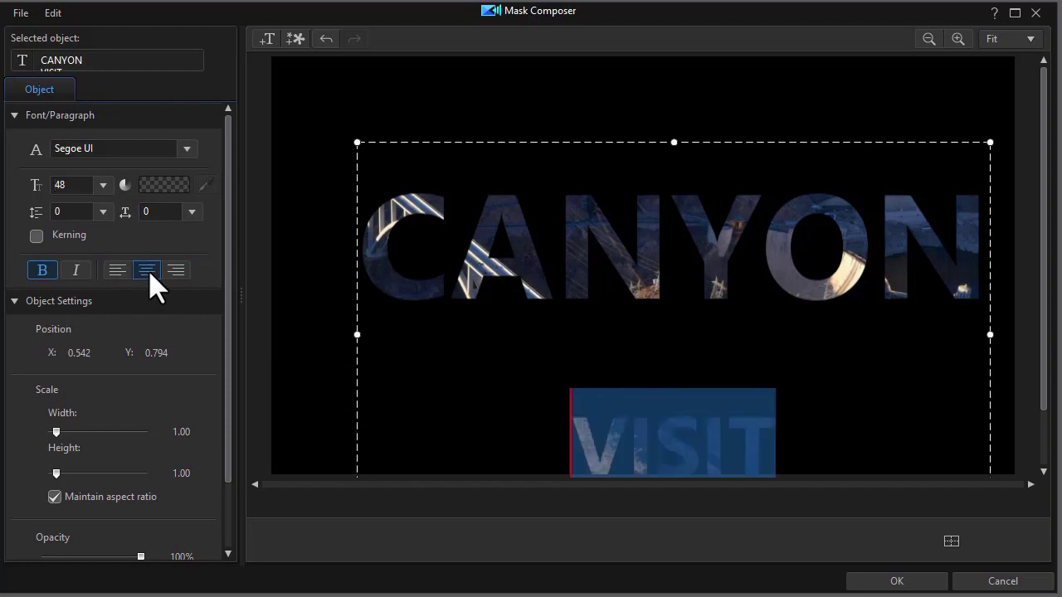
Set the CANYON line to the Impact font at size 96.
{"action": "left_click", "coordinate": [407, 244]}
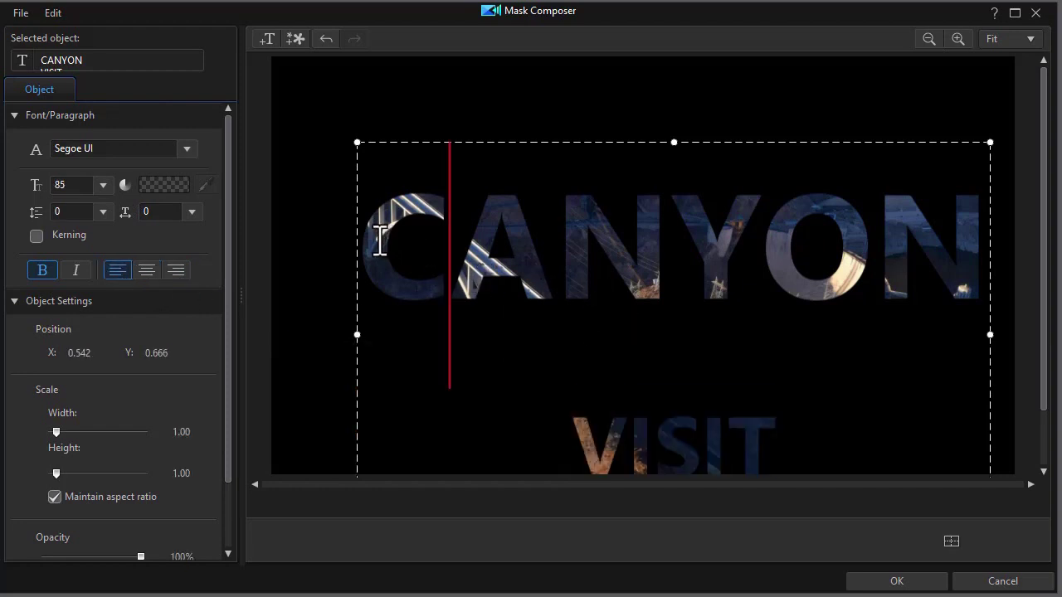
{"action": "left_click_drag", "start_coordinate": [379, 240], "coordinate": [960, 256]}
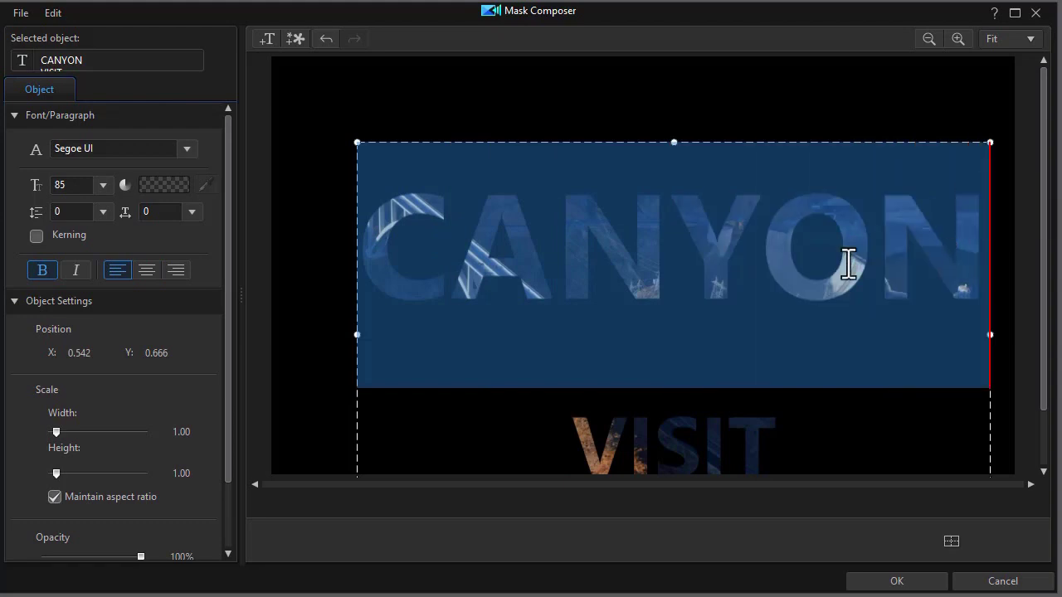
{"action": "left_click", "coordinate": [108, 151]}
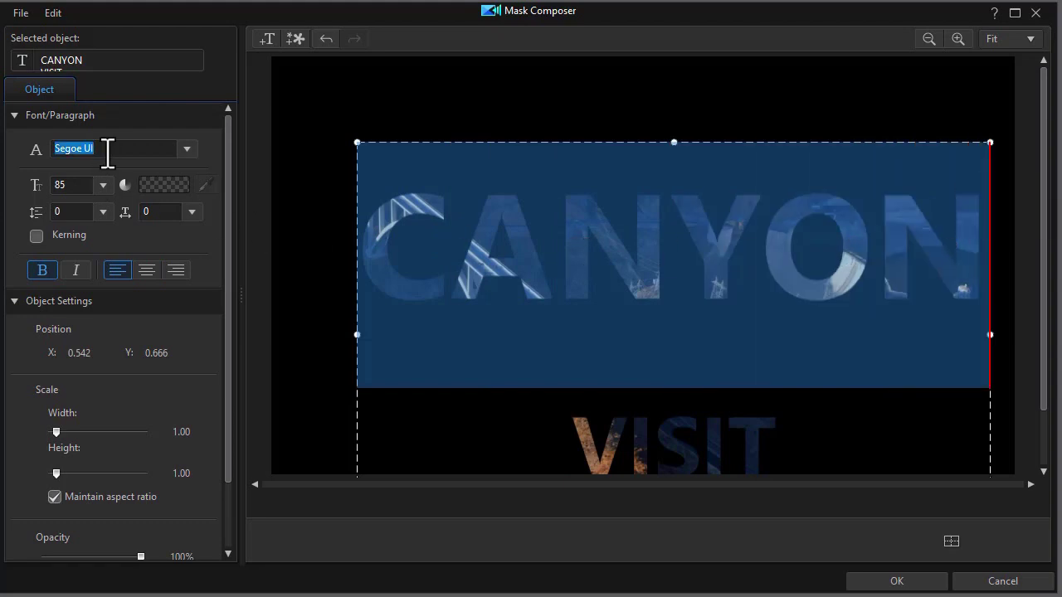
{"action": "type", "text": "Impact"}
{"action": "left_click", "coordinate": [103, 185]}
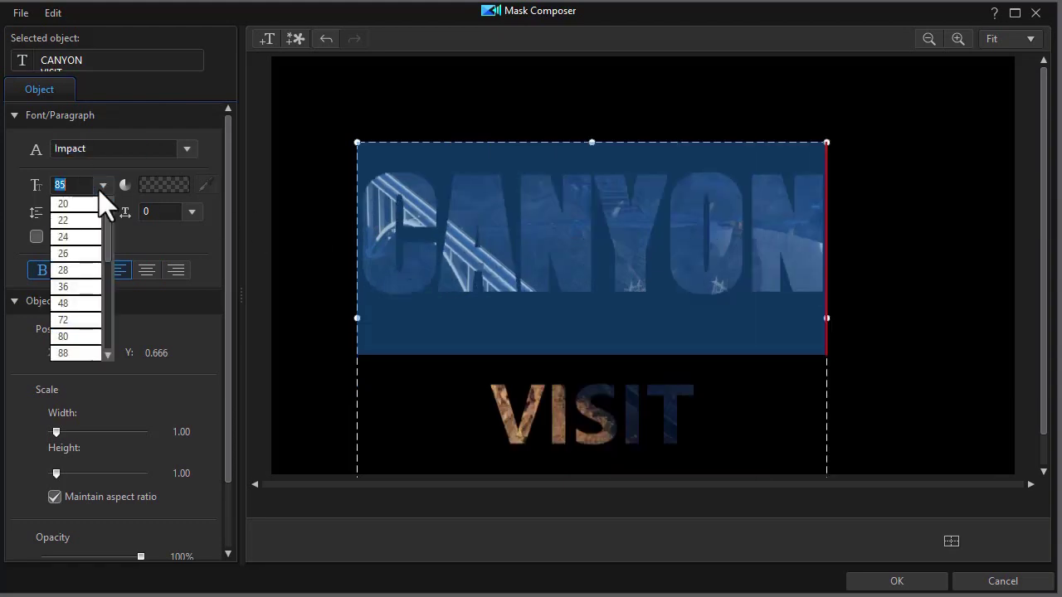
{"action": "left_click", "coordinate": [100, 347]}
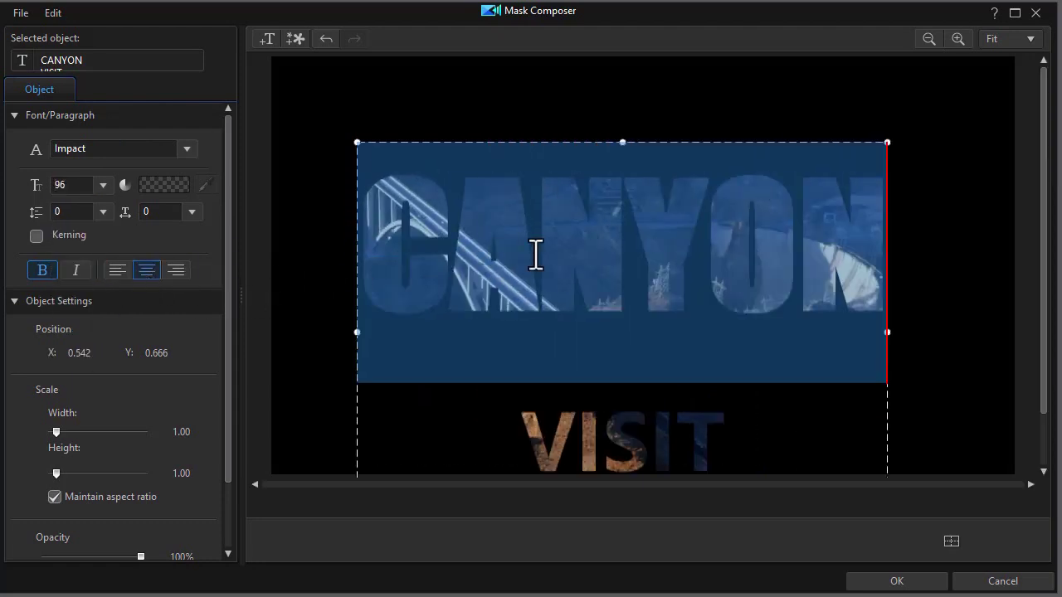
Tighten the line spacing to -36 so VISIT sits just beneath CANYON.
{"action": "left_click", "coordinate": [103, 211]}
{"action": "scroll", "coordinate": [108, 307], "scroll_direction": "up", "scroll_amount": 2}
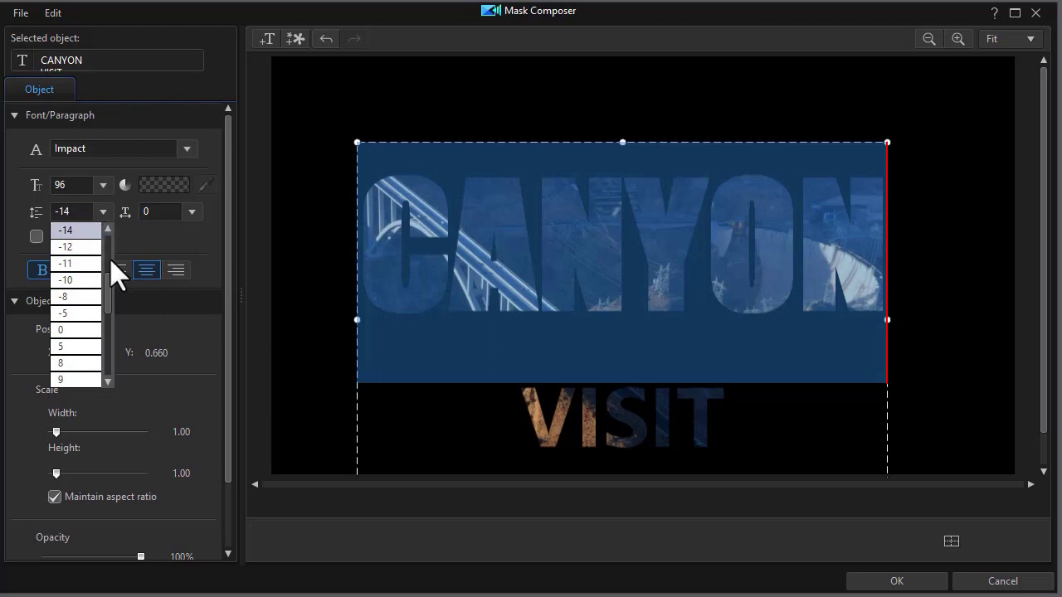
{"action": "scroll", "coordinate": [108, 257], "scroll_direction": "up", "scroll_amount": 3}
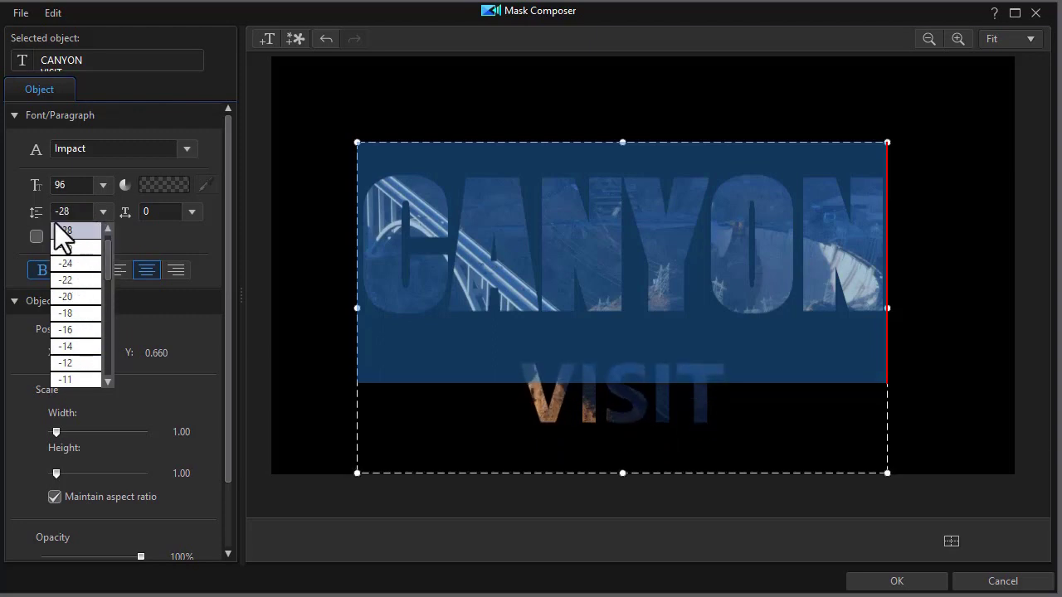
{"action": "scroll", "coordinate": [99, 257], "scroll_direction": "up", "scroll_amount": 2}
{"action": "left_click", "coordinate": [99, 257]}
{"action": "left_click", "coordinate": [533, 340]}
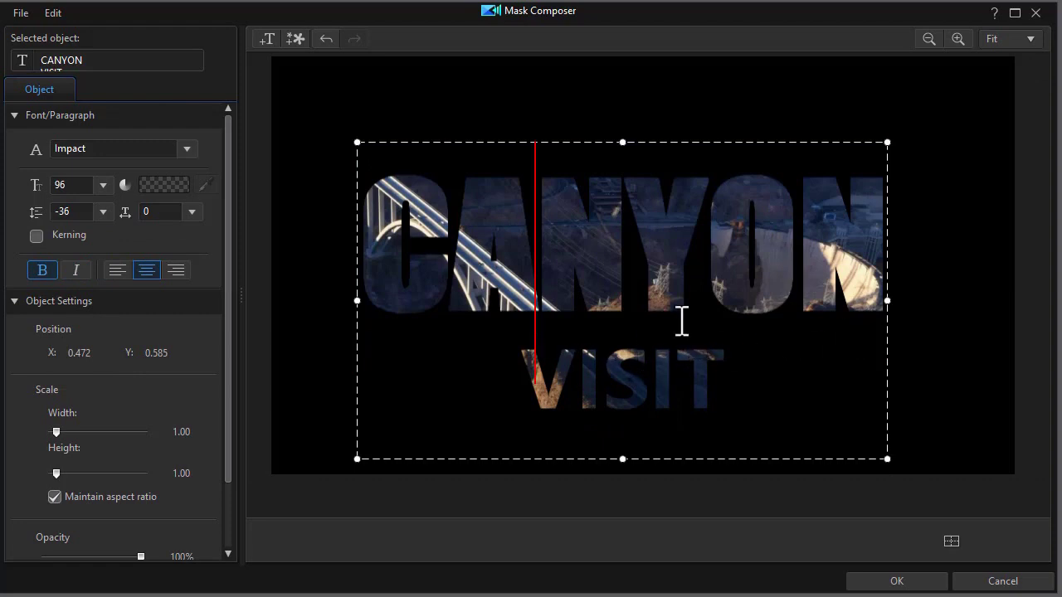
{"action": "left_click", "coordinate": [950, 540]}
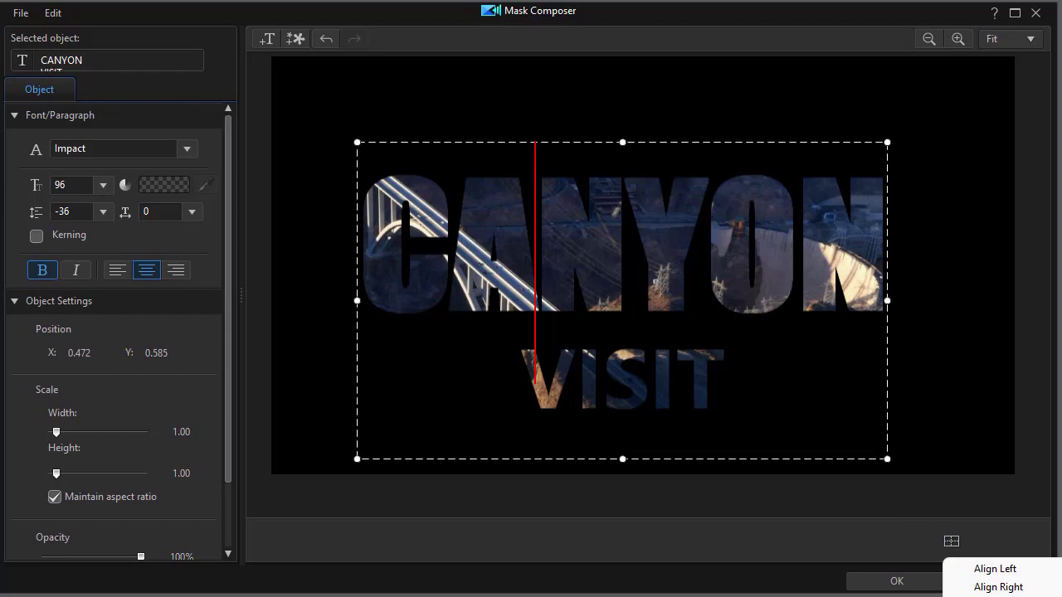
Centre the CANYON VISIT mask horizontally and vertically, scale it to about 1.32, and apply it.
{"action": "left_click", "coordinate": [997, 586]}
{"action": "left_click", "coordinate": [950, 540]}
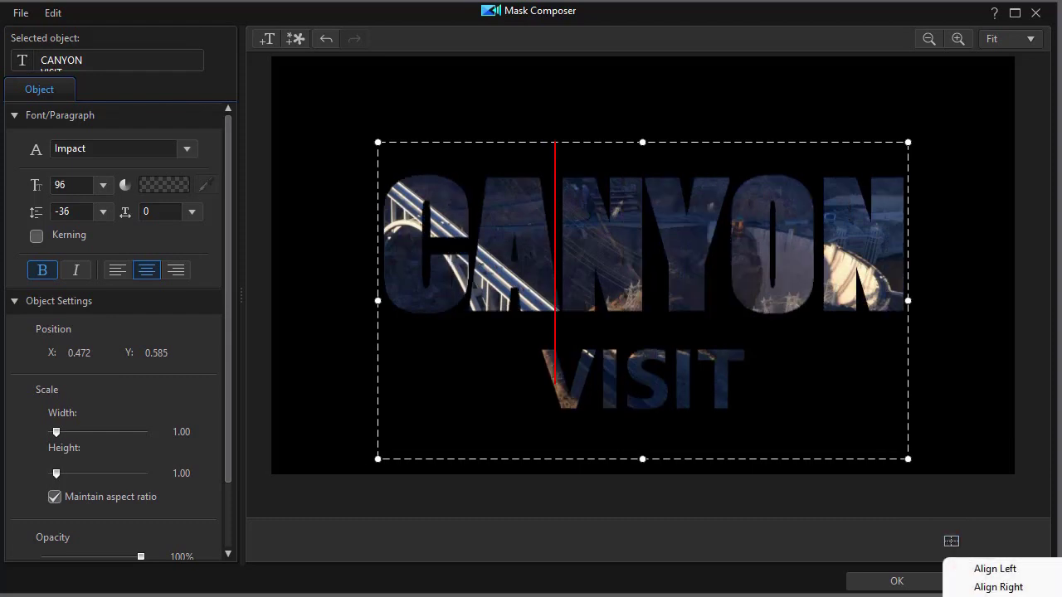
{"action": "left_click", "coordinate": [997, 594]}
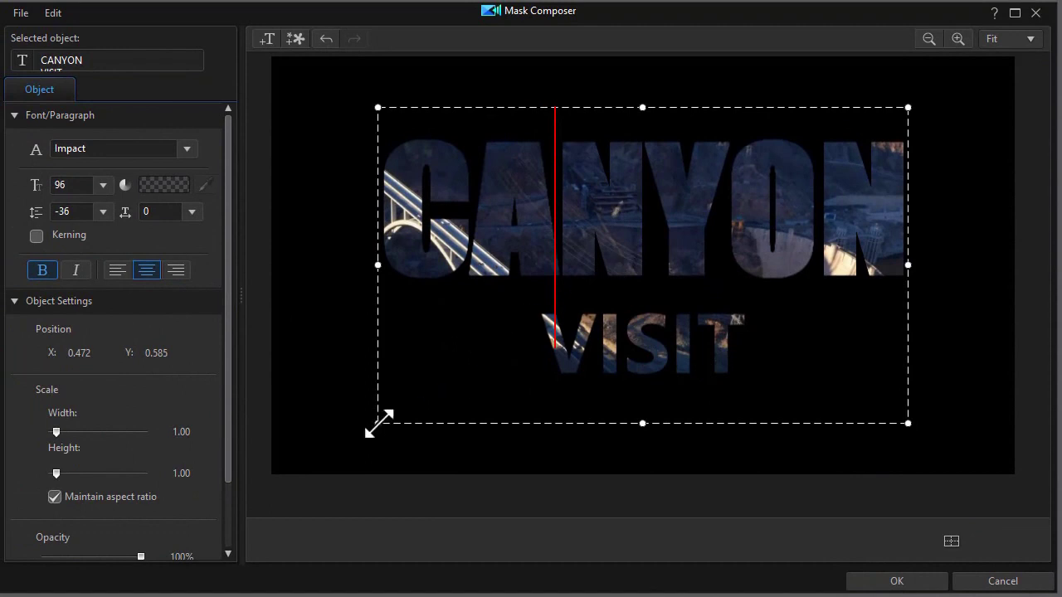
{"action": "left_click_drag", "start_coordinate": [378, 424], "coordinate": [294, 475]}
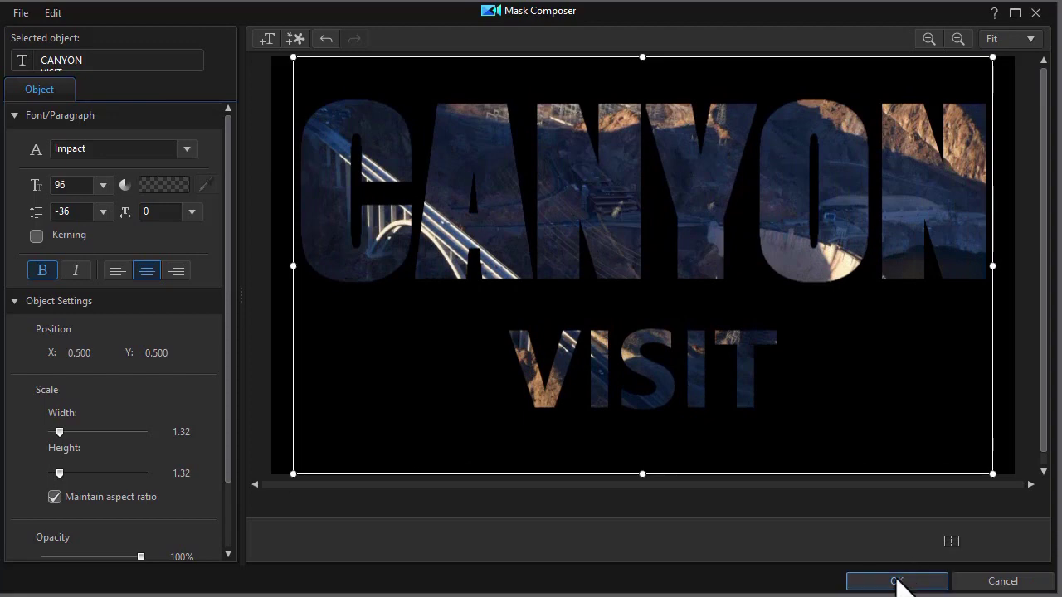
{"action": "left_click", "coordinate": [897, 579]}
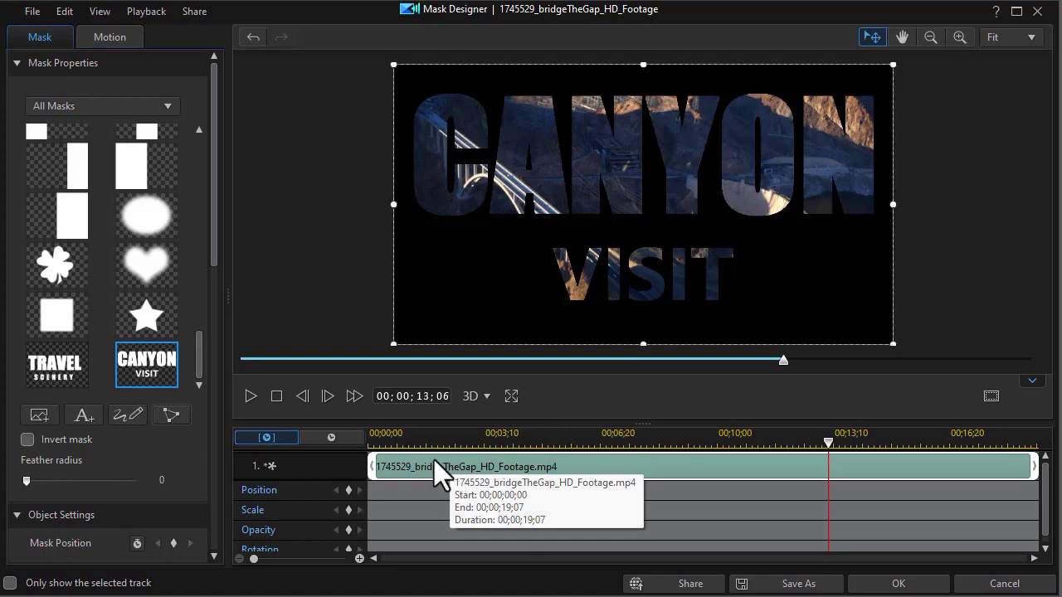
{"action": "left_click", "coordinate": [275, 396]}
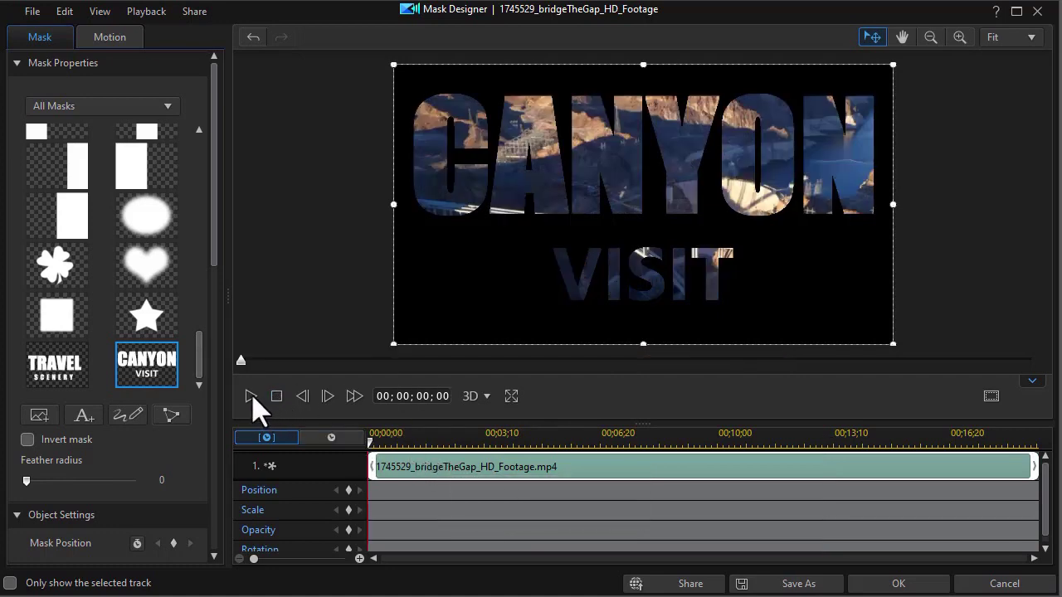
{"action": "left_click", "coordinate": [252, 396]}
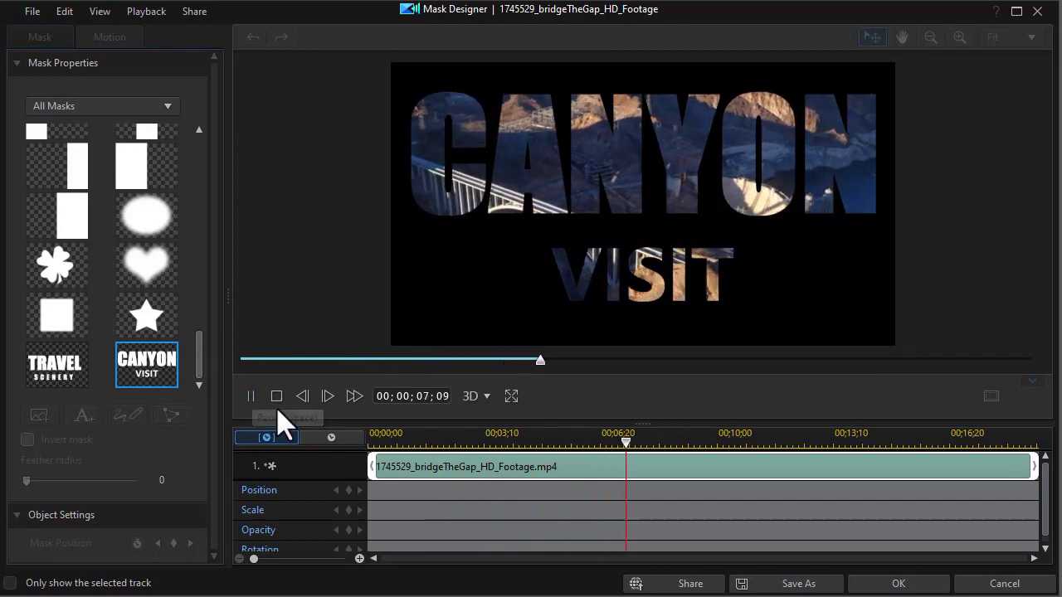
{"action": "left_click", "coordinate": [276, 396]}
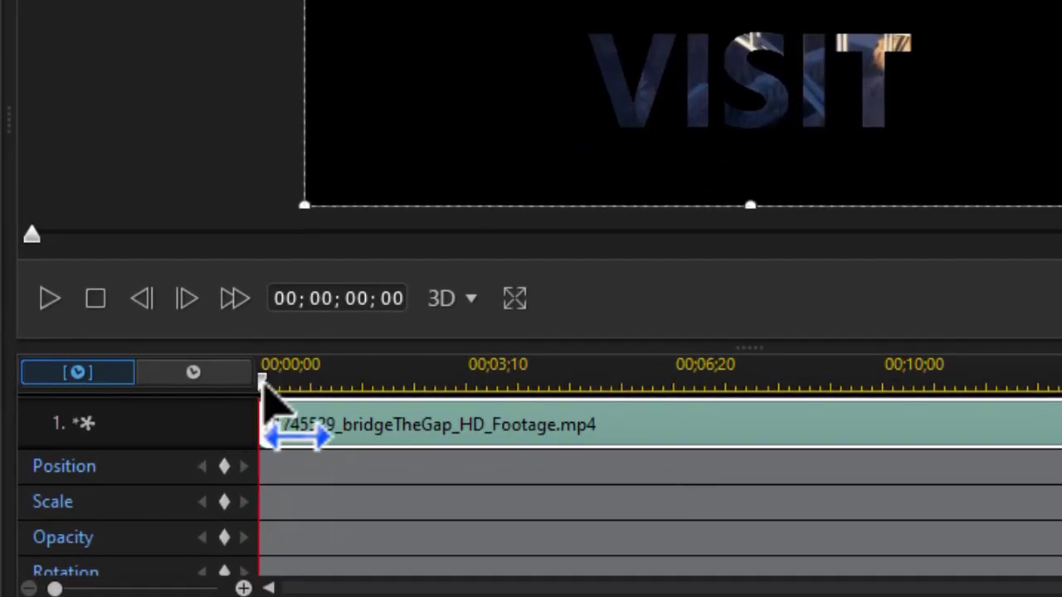
Add Position, Scale and Opacity keyframes to the text mask at 00;00;00;00.
{"action": "left_click", "coordinate": [224, 467]}
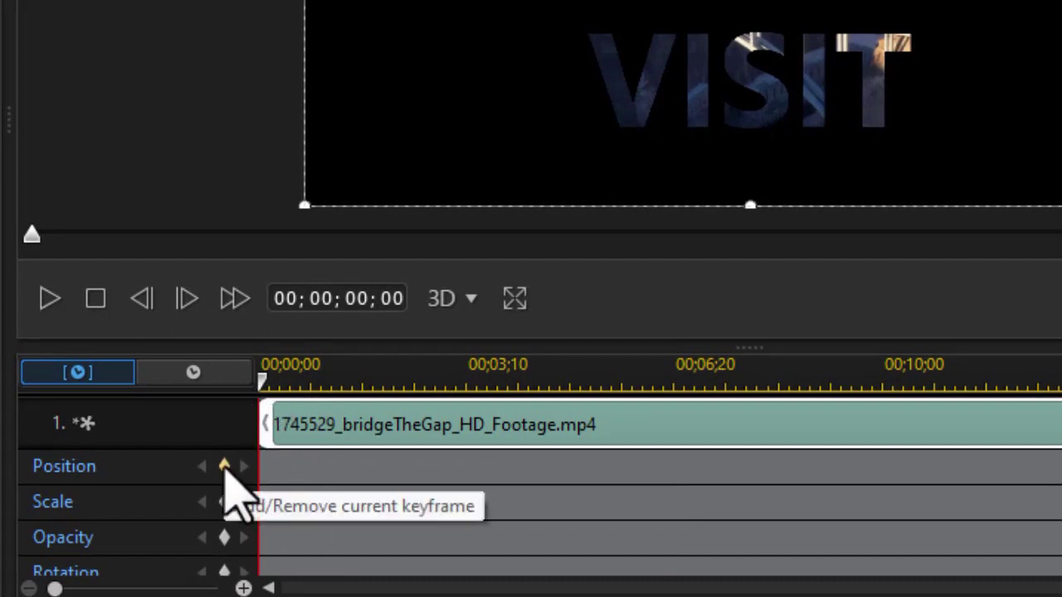
{"action": "left_click", "coordinate": [224, 467]}
{"action": "left_click", "coordinate": [224, 502]}
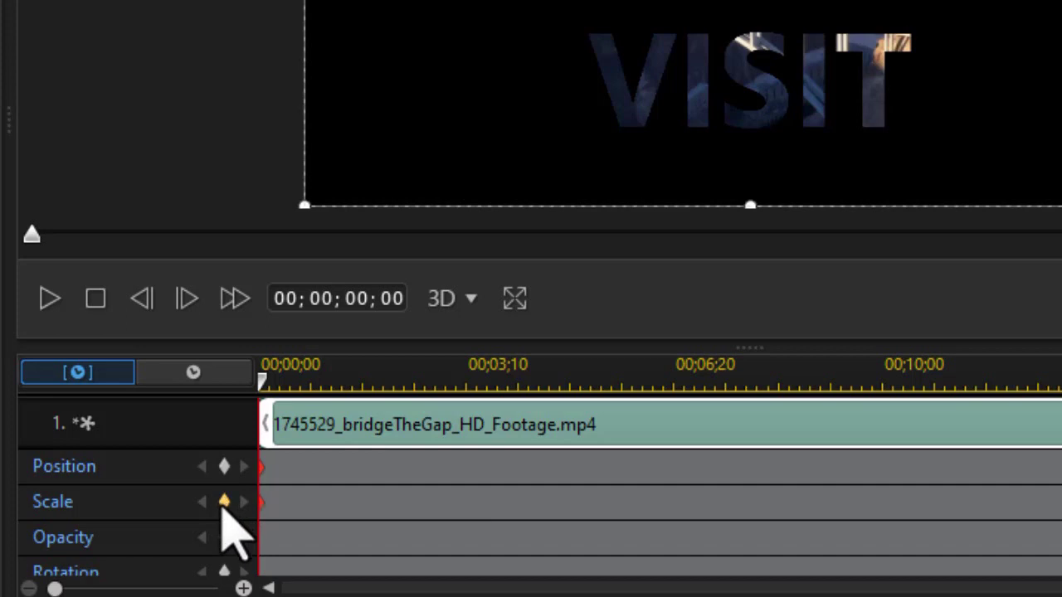
{"action": "left_click", "coordinate": [224, 538]}
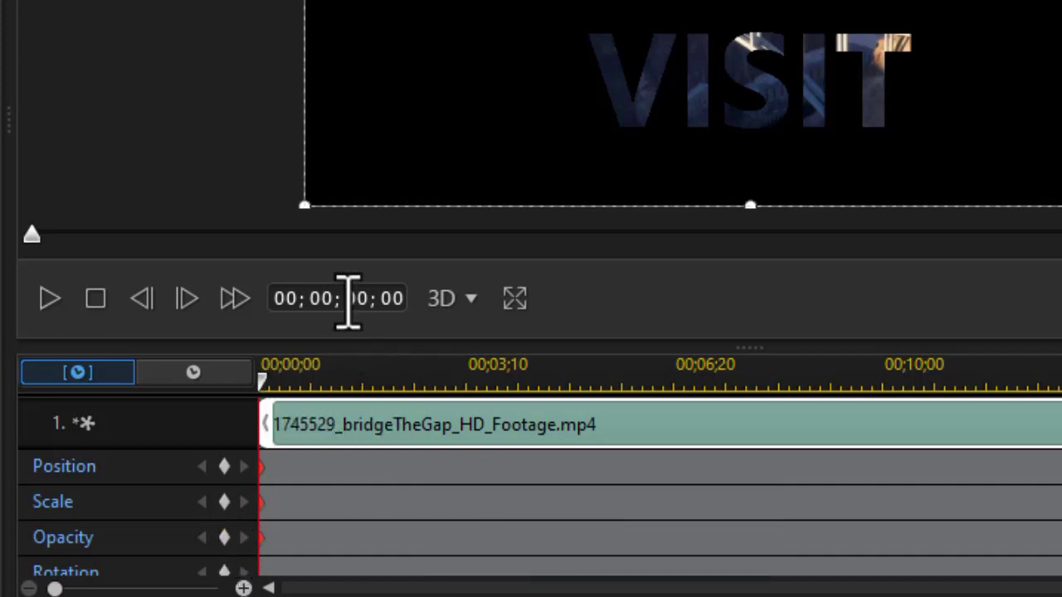
Add Position, Scale and Opacity keyframes at 00;00;02;00, then move to 3 seconds.
{"action": "left_click", "coordinate": [359, 299]}
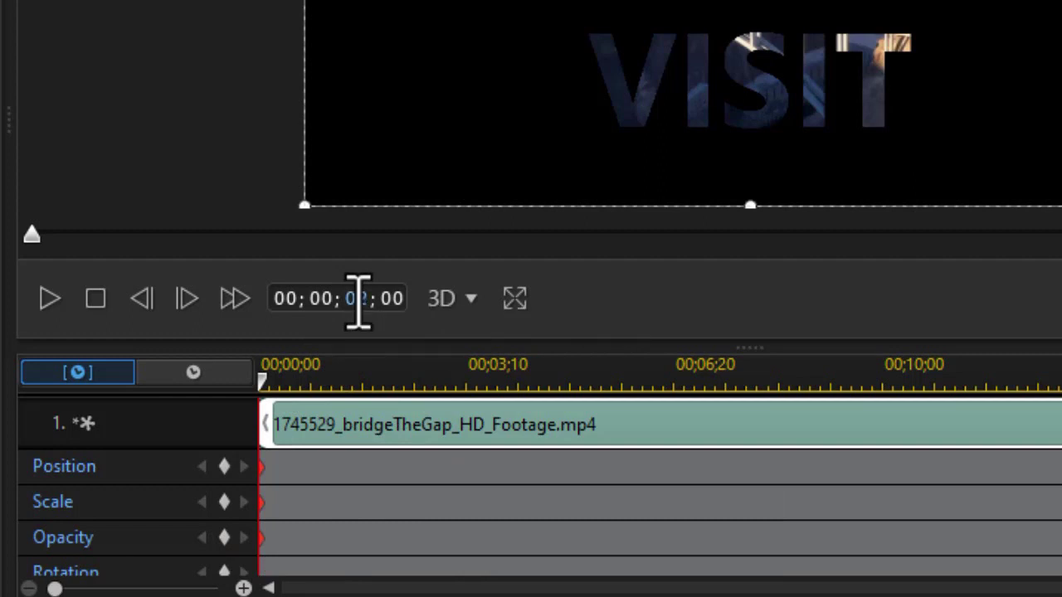
{"action": "key", "text": "Return"}
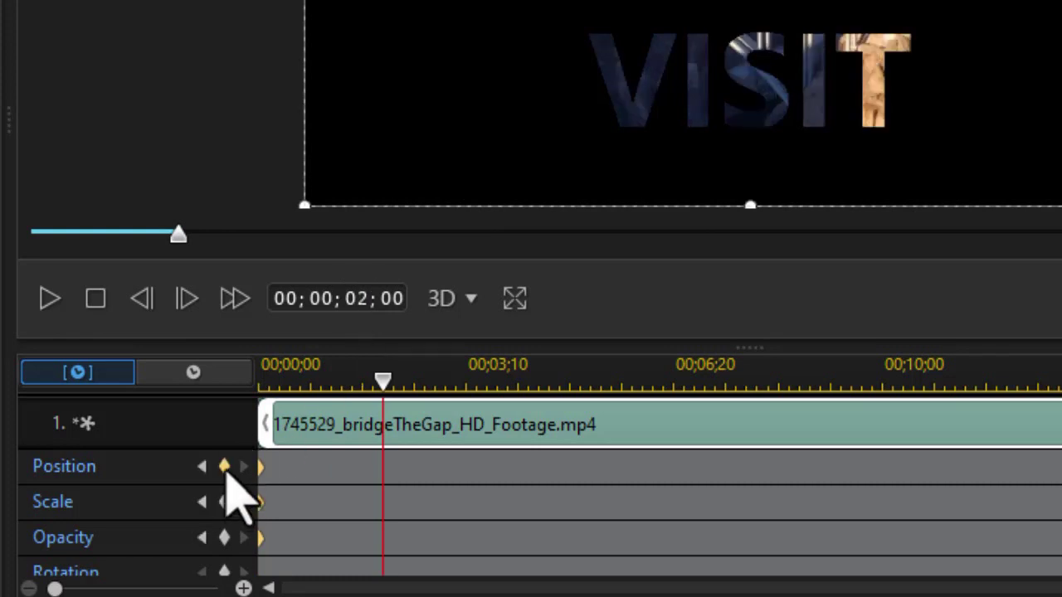
{"action": "left_click", "coordinate": [224, 466]}
{"action": "left_click", "coordinate": [223, 502]}
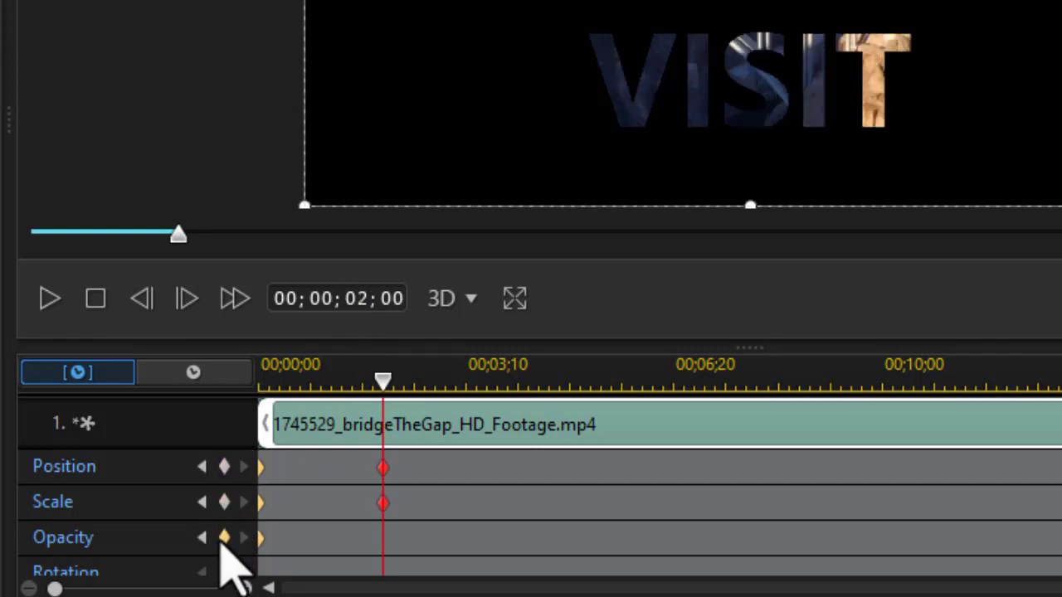
{"action": "left_click", "coordinate": [224, 538]}
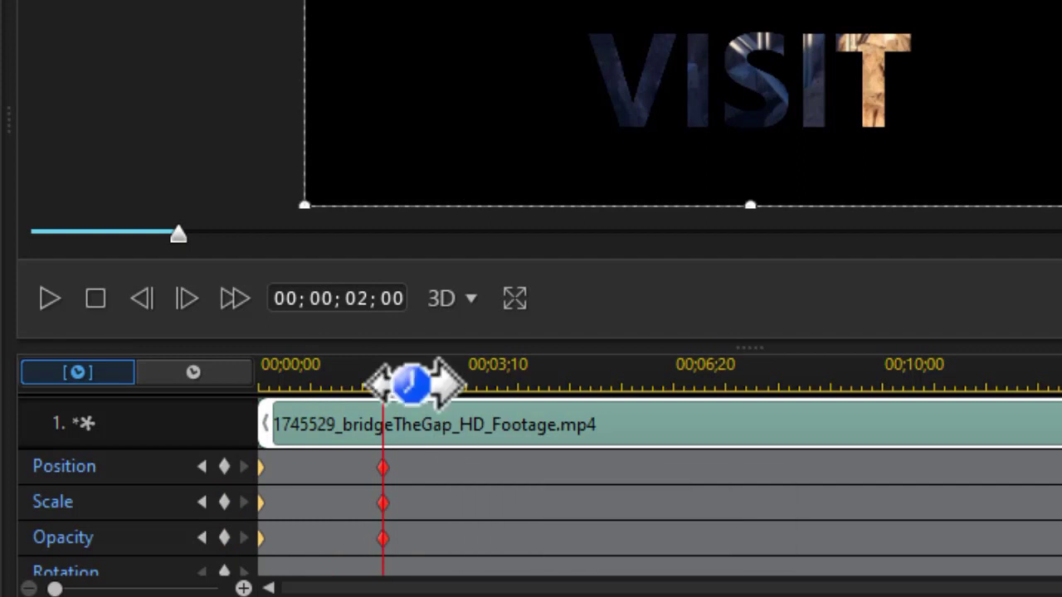
{"action": "left_click", "coordinate": [366, 298]}
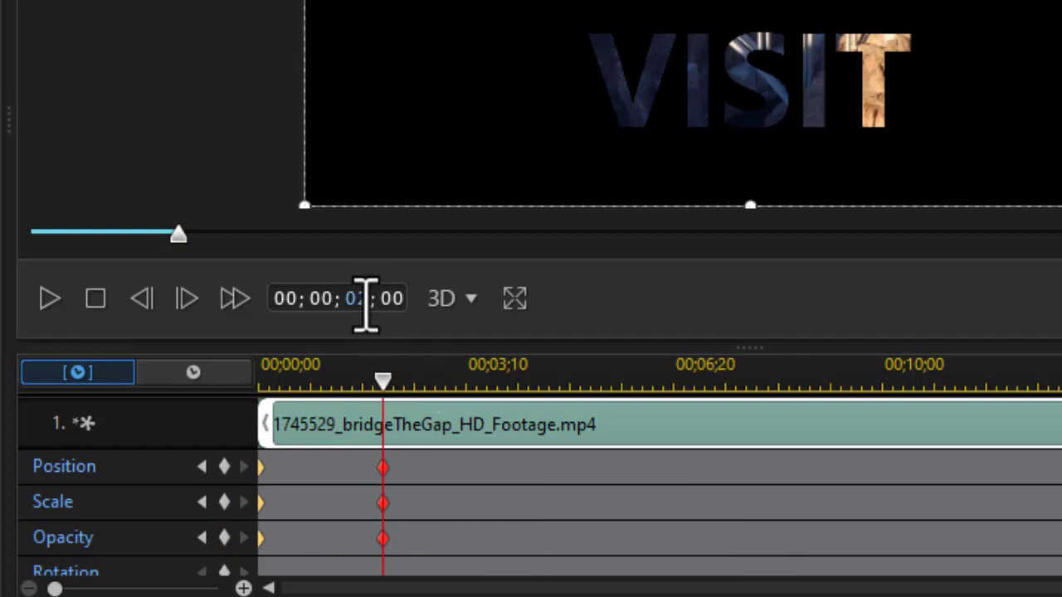
{"action": "key", "text": "Return"}
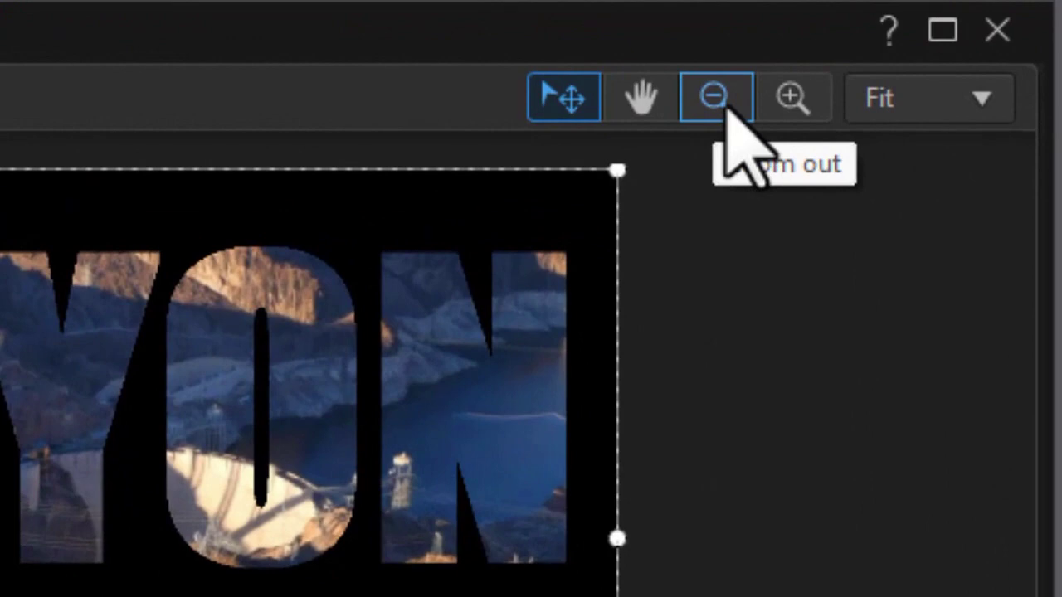
With the preview zoomed out to 10%, enlarge the mask far past the frame and recentre it.
{"action": "left_click", "coordinate": [715, 97]}
{"action": "left_click", "coordinate": [714, 97]}
{"action": "left_click", "coordinate": [715, 97]}
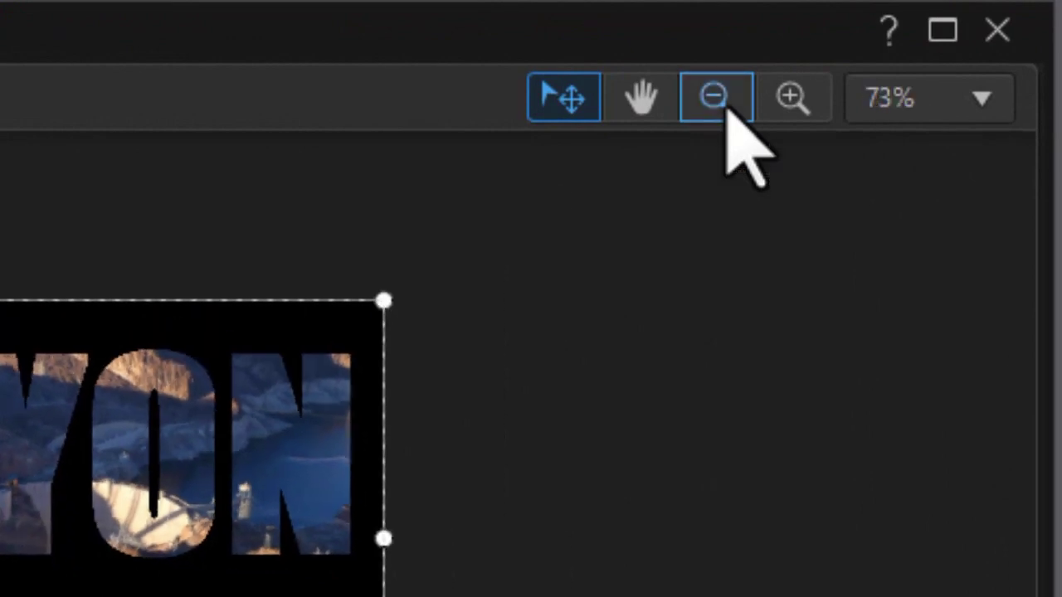
{"action": "left_click", "coordinate": [725, 104]}
{"action": "left_click", "coordinate": [725, 104]}
{"action": "left_click", "coordinate": [725, 104]}
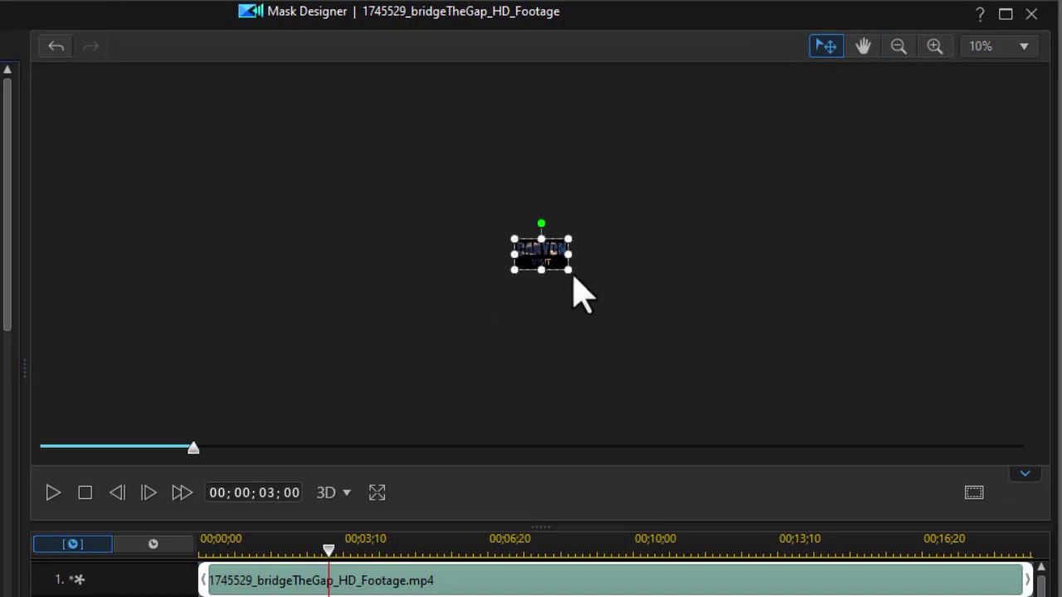
{"action": "left_click_drag", "start_coordinate": [568, 268], "coordinate": [975, 476]}
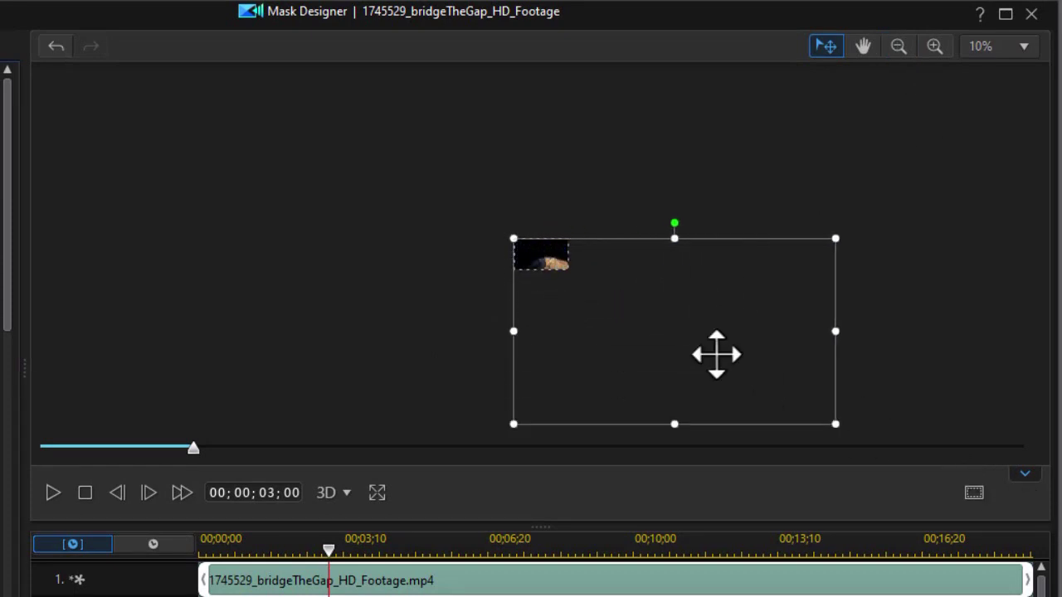
{"action": "left_click_drag", "start_coordinate": [680, 333], "coordinate": [573, 264]}
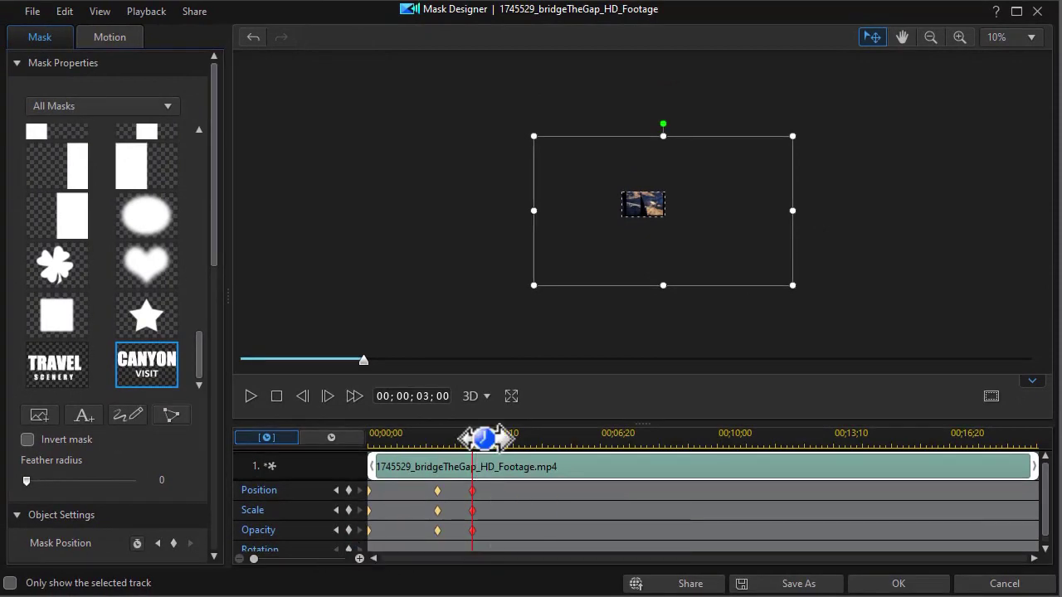
One frame after 3 seconds, drop the mask opacity to 0% and apply the mask.
{"action": "left_click", "coordinate": [328, 396]}
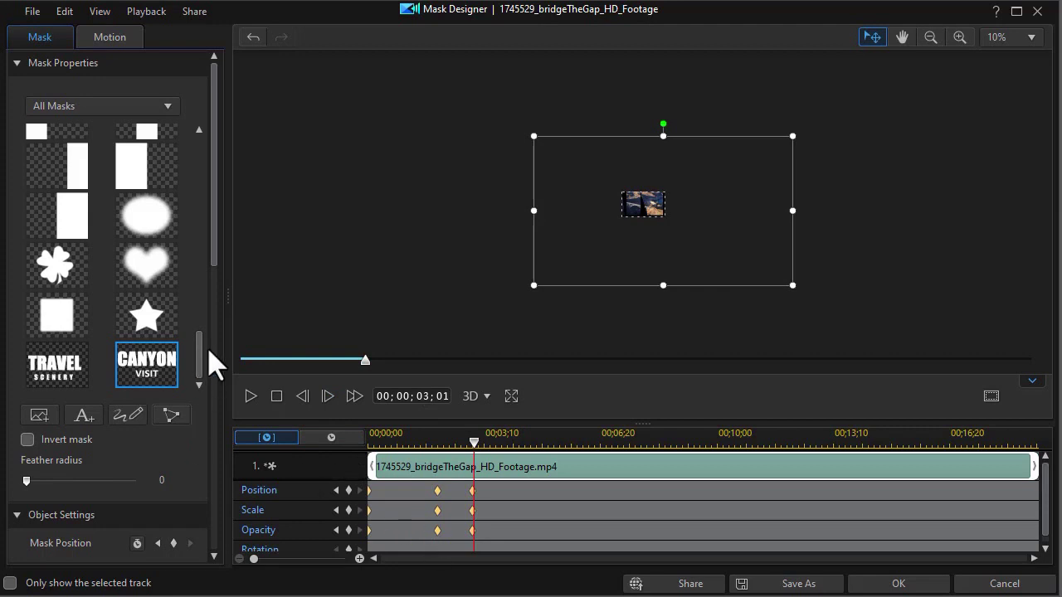
{"action": "left_click_drag", "start_coordinate": [211, 264], "coordinate": [237, 556]}
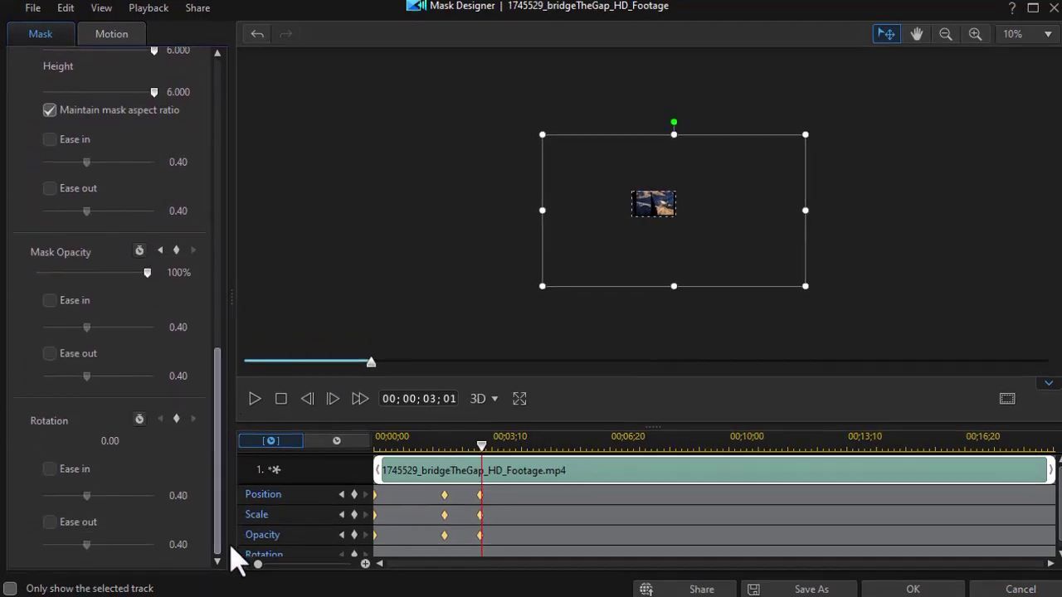
{"action": "left_click_drag", "start_coordinate": [406, 347], "coordinate": [0, 384]}
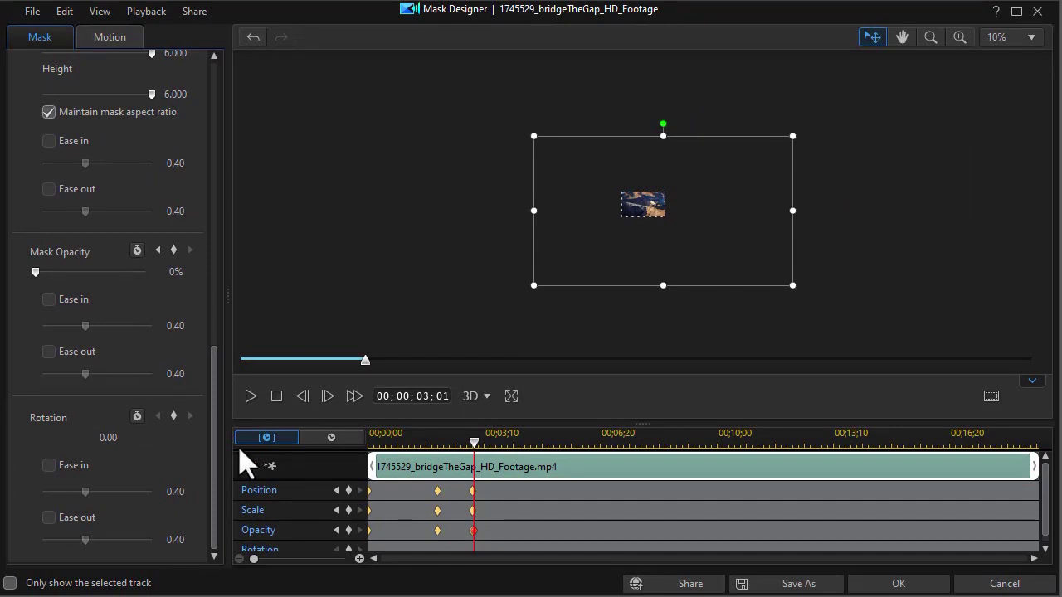
{"action": "left_click", "coordinate": [898, 583]}
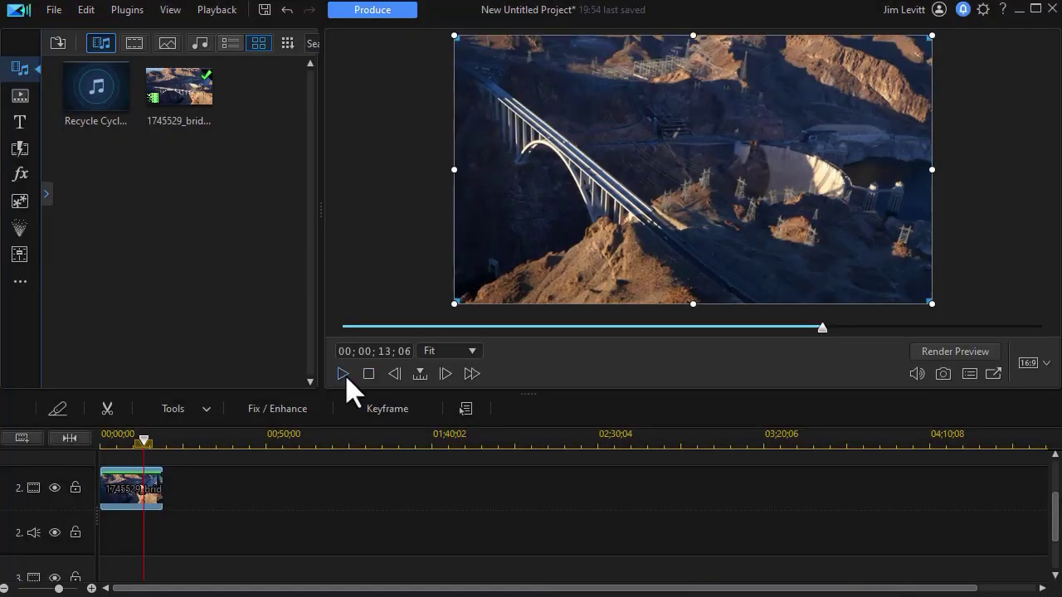
{"action": "left_click", "coordinate": [368, 374]}
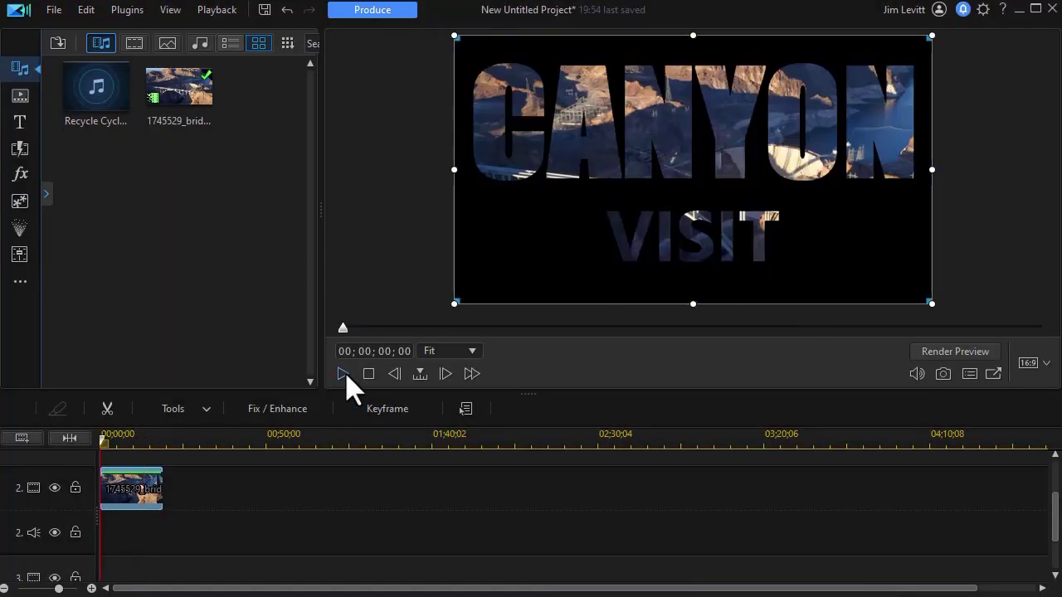
{"action": "left_click", "coordinate": [343, 373]}
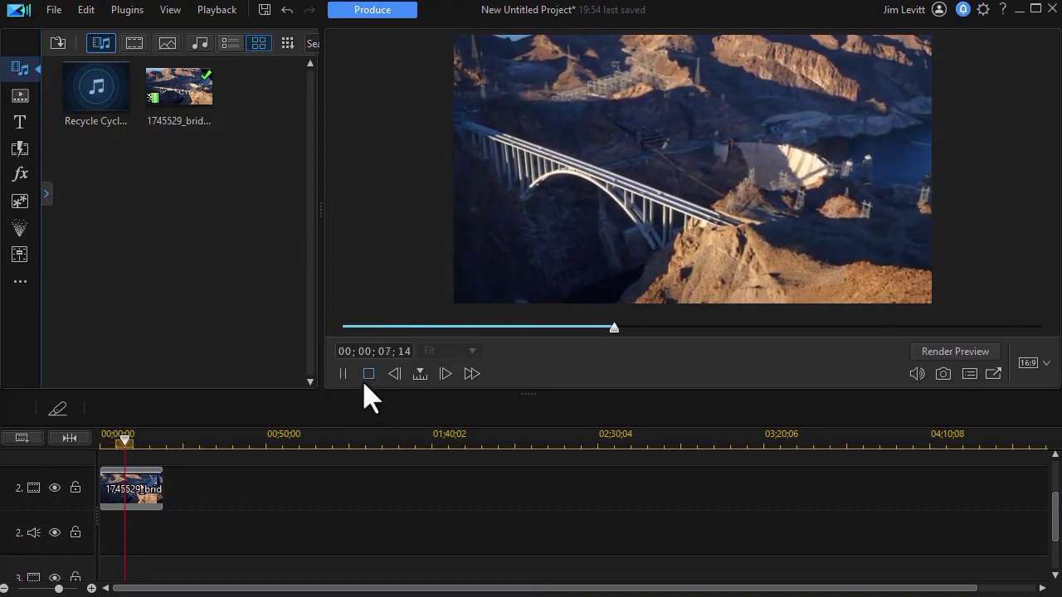
{"action": "left_click", "coordinate": [344, 373]}
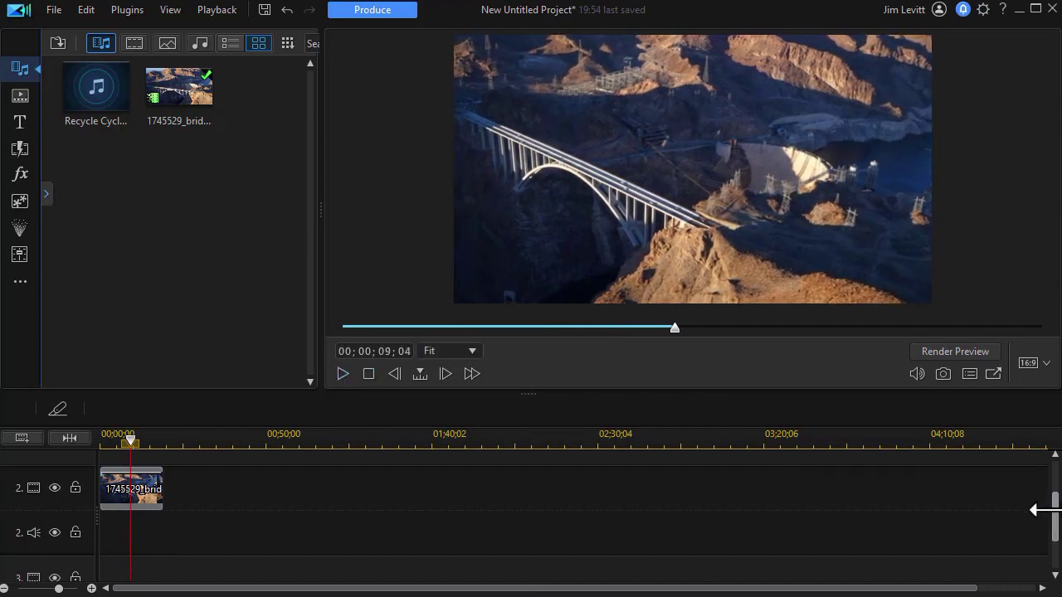
{"action": "left_click_drag", "start_coordinate": [1055, 521], "coordinate": [1045, 476]}
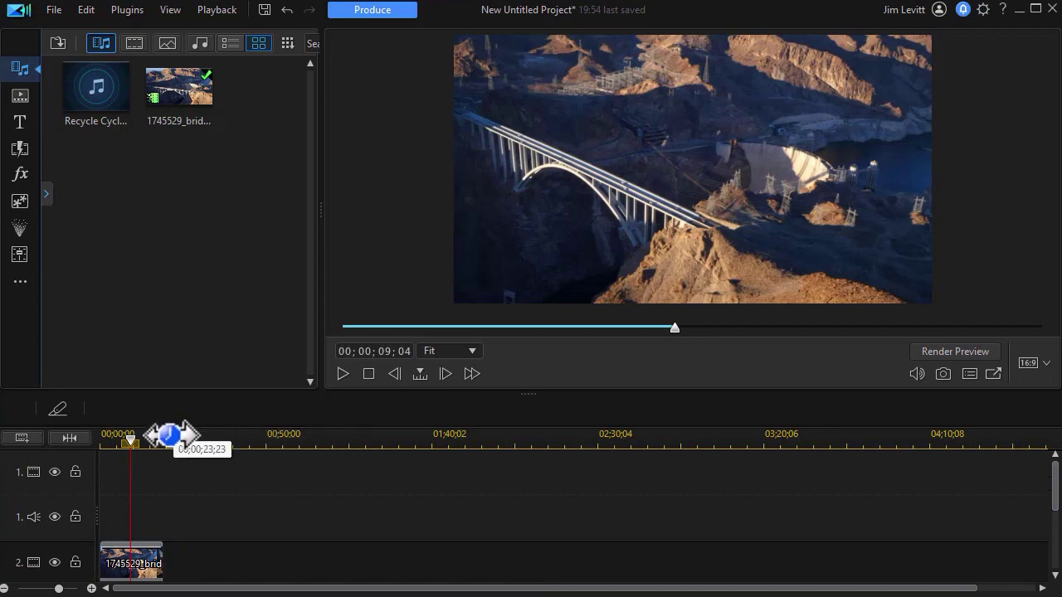
{"action": "left_click_drag", "start_coordinate": [130, 440], "coordinate": [107, 442]}
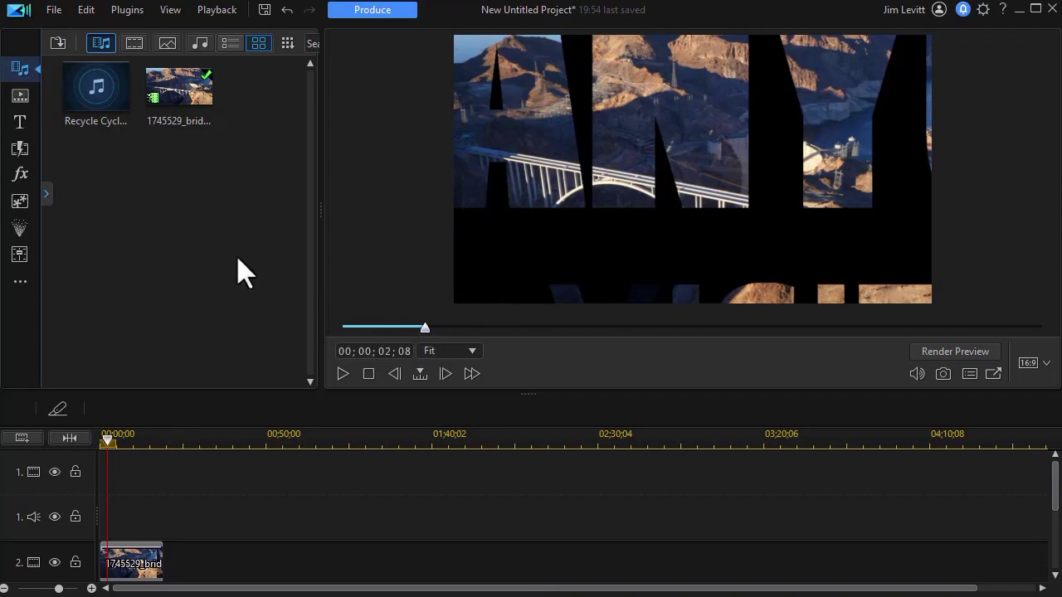
{"action": "left_click", "coordinate": [97, 102]}
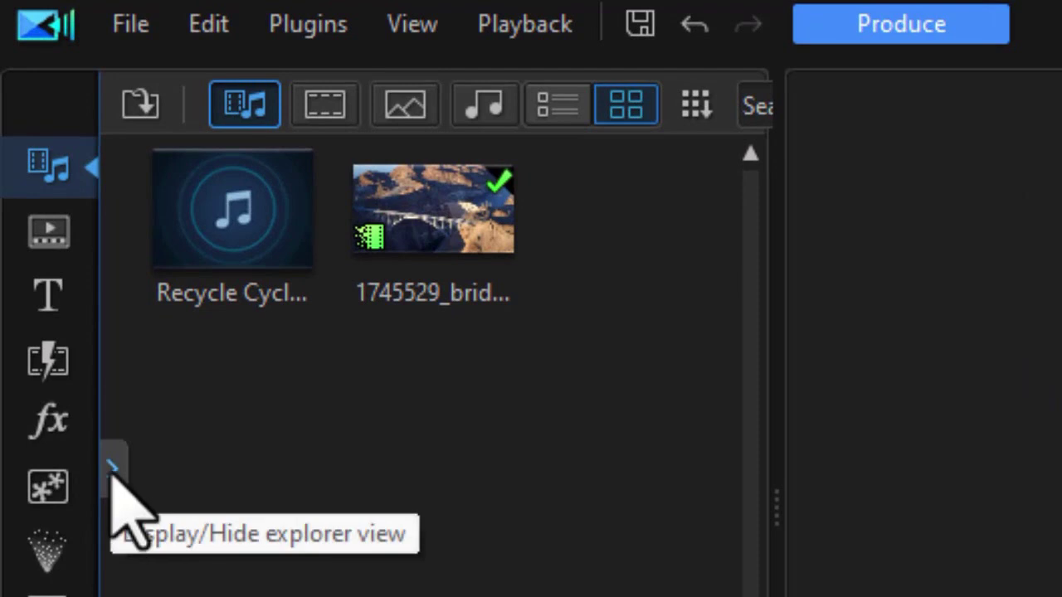
Place the Gradient 12 colour board from Color Boards > Gradient Color at the start of track 1.
{"action": "left_click", "coordinate": [113, 471]}
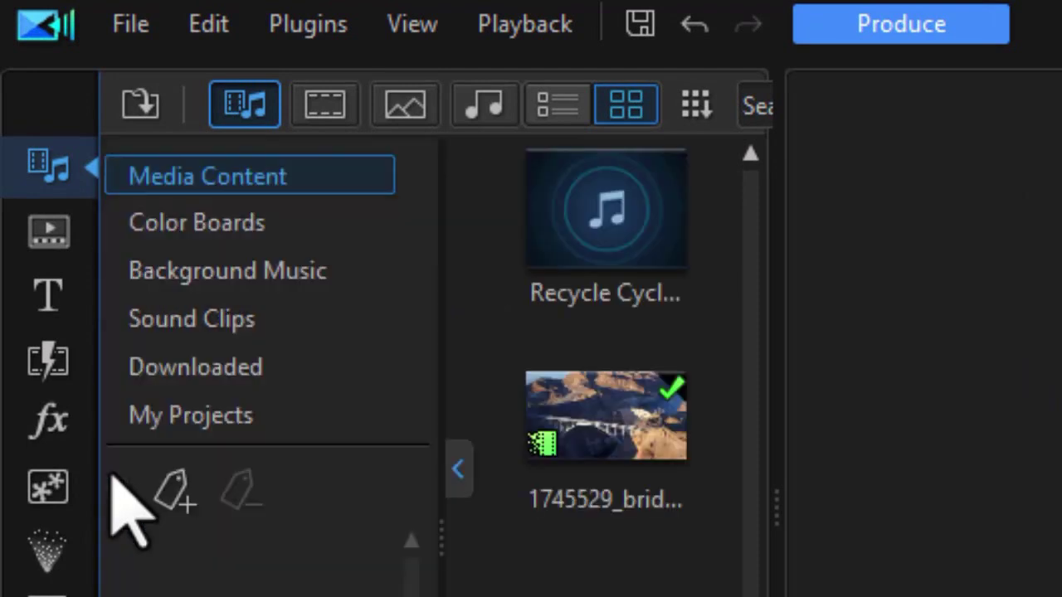
{"action": "left_click", "coordinate": [240, 233]}
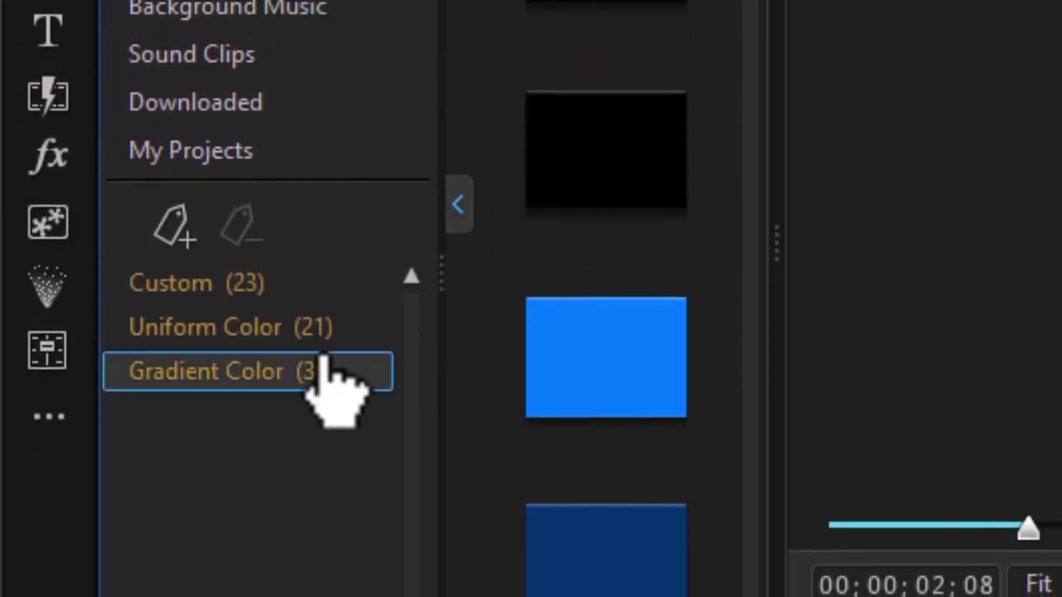
{"action": "left_click", "coordinate": [262, 373]}
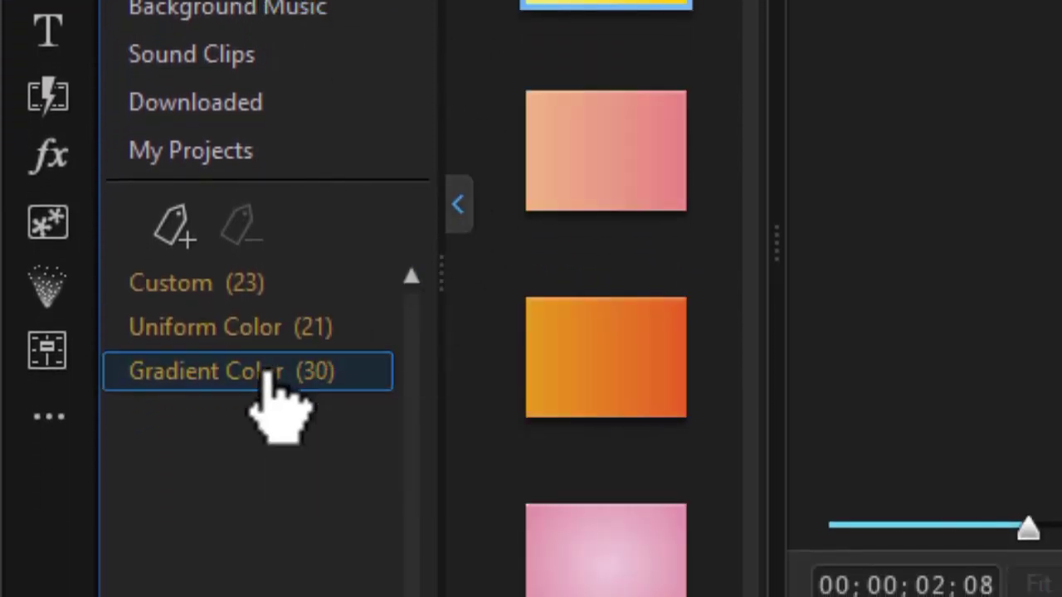
{"action": "left_click", "coordinate": [458, 208]}
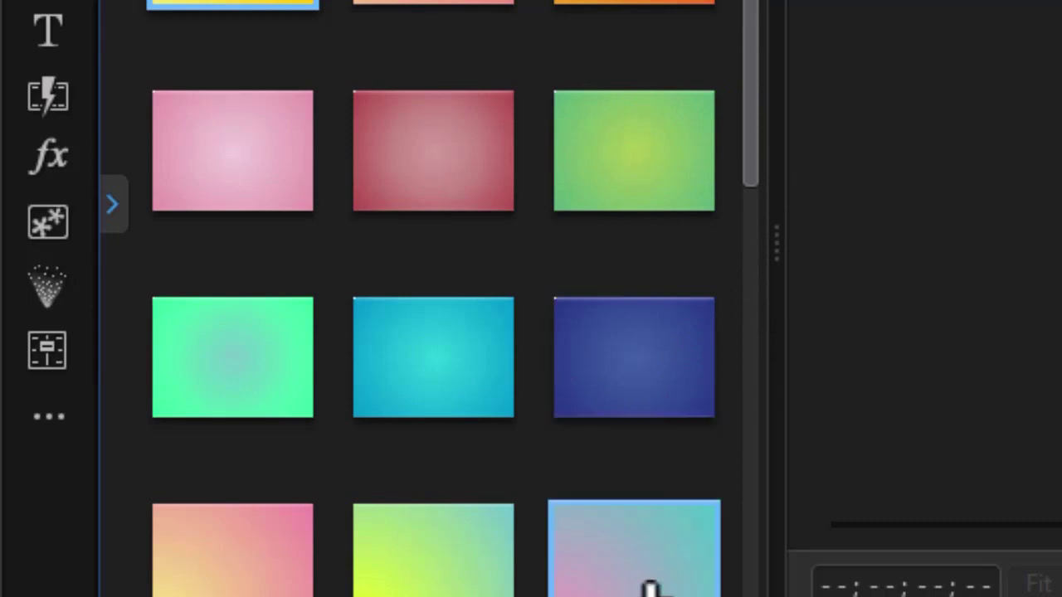
{"action": "left_click_drag", "start_coordinate": [642, 572], "coordinate": [522, 596]}
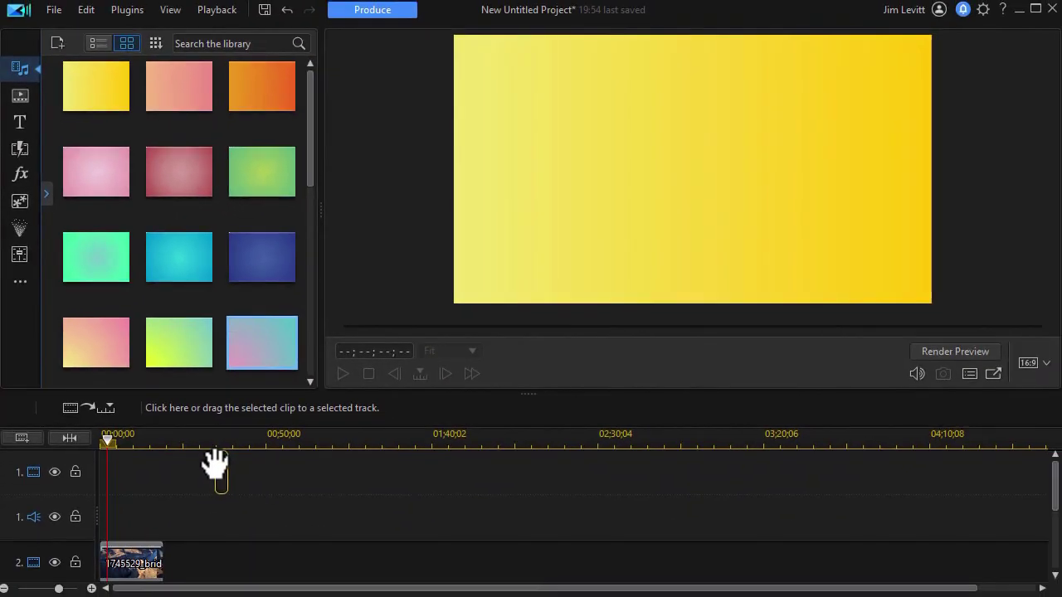
{"action": "left_click_drag", "start_coordinate": [214, 464], "coordinate": [83, 518]}
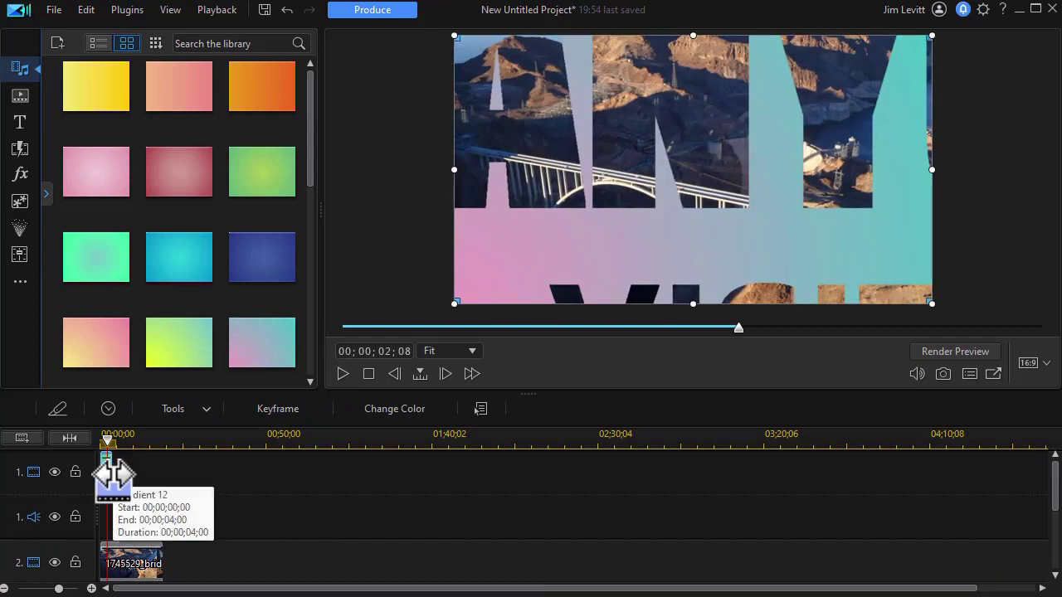
Stretch the gradient clip to 00;00;19;07 and park the playhead at 02;08.
{"action": "left_click_drag", "start_coordinate": [111, 476], "coordinate": [250, 487]}
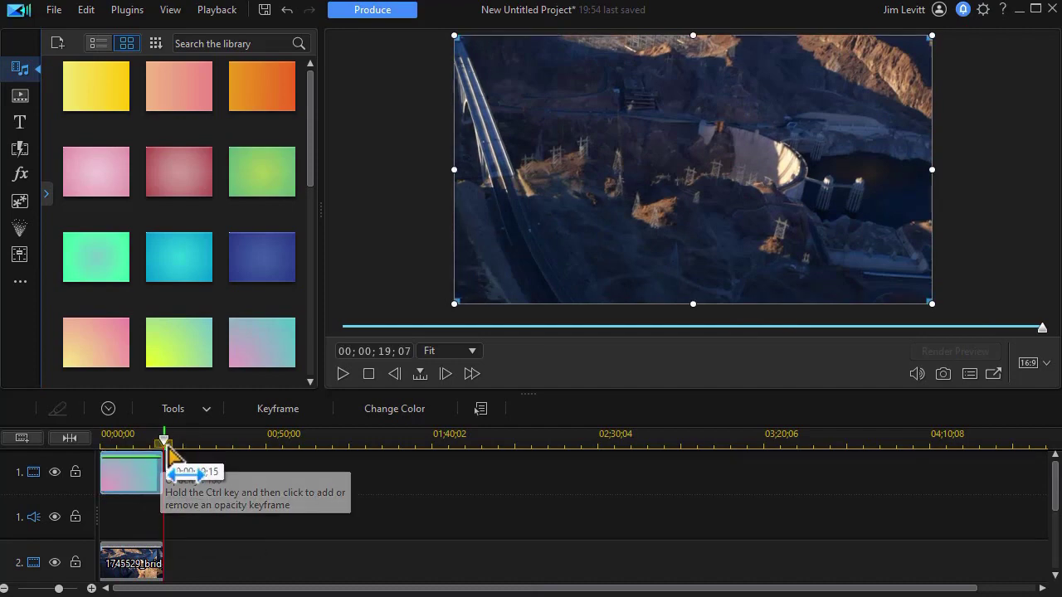
{"action": "left_click", "coordinate": [143, 440]}
{"action": "left_click_drag", "start_coordinate": [141, 442], "coordinate": [112, 461]}
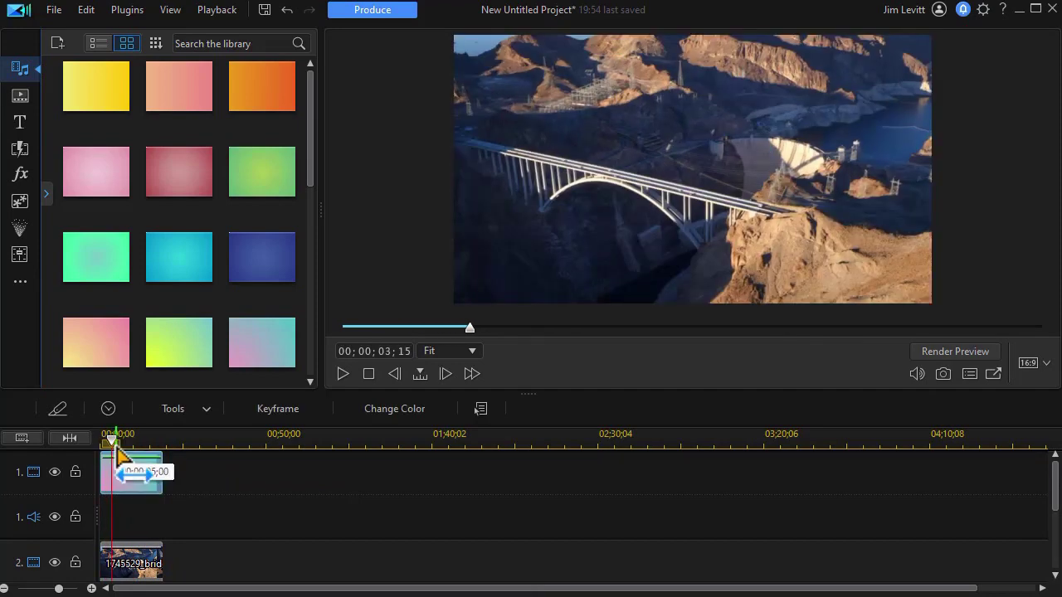
{"action": "left_click_drag", "start_coordinate": [114, 441], "coordinate": [105, 444]}
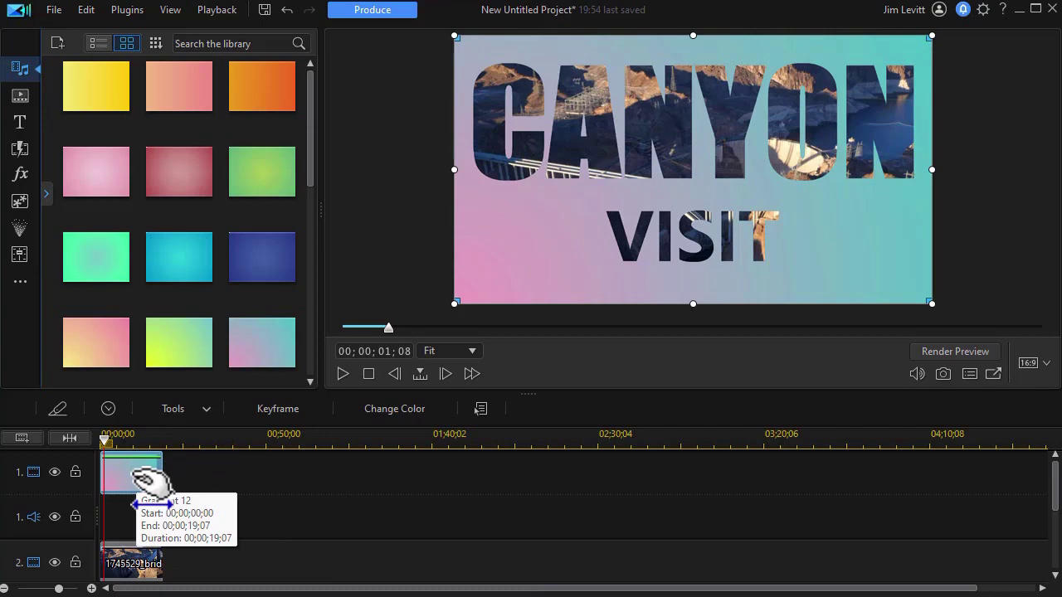
Change the gradient's pink left stop to lavender 9DA5EA, giving a lavender-to-teal background.
{"action": "left_click", "coordinate": [395, 408]}
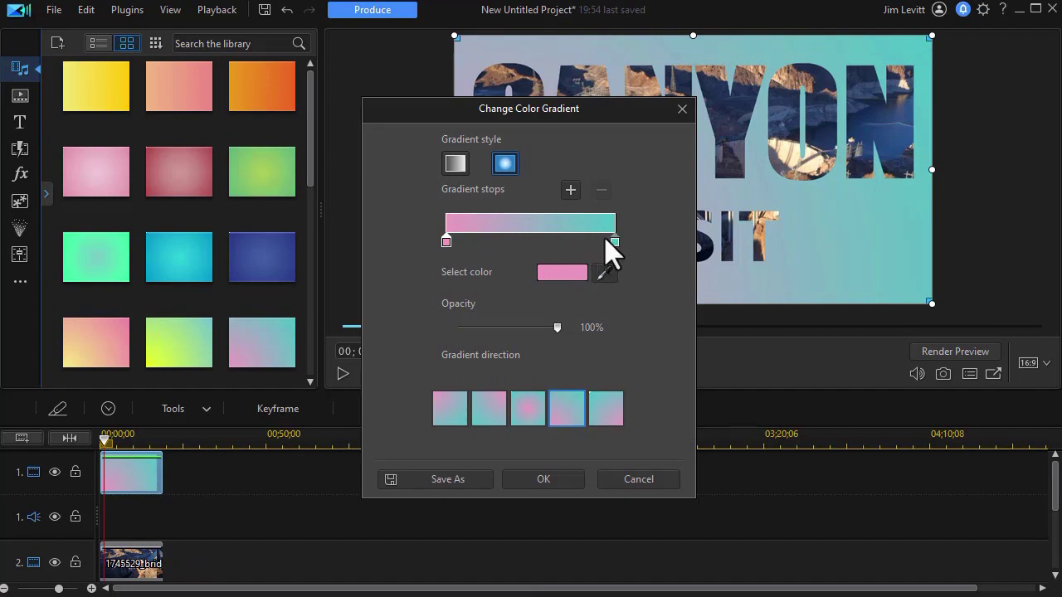
{"action": "left_click", "coordinate": [446, 242]}
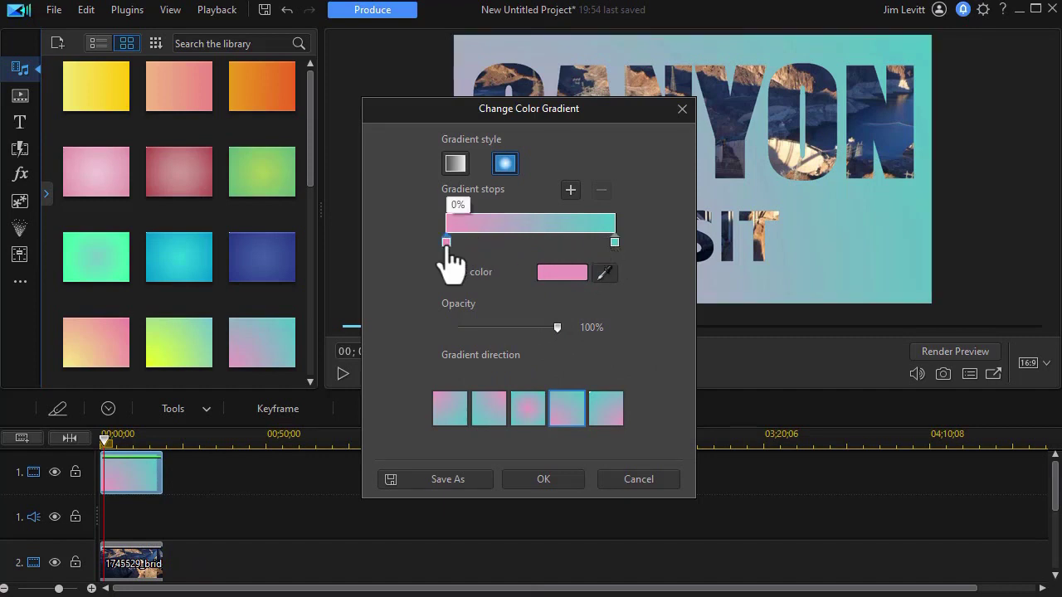
{"action": "left_click", "coordinate": [564, 274]}
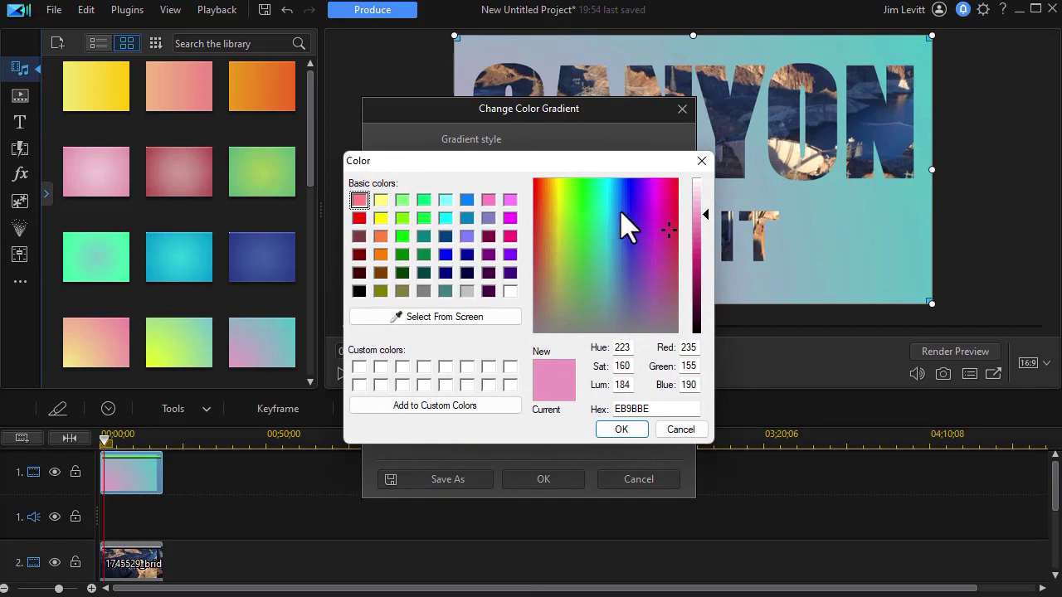
{"action": "left_click", "coordinate": [627, 235]}
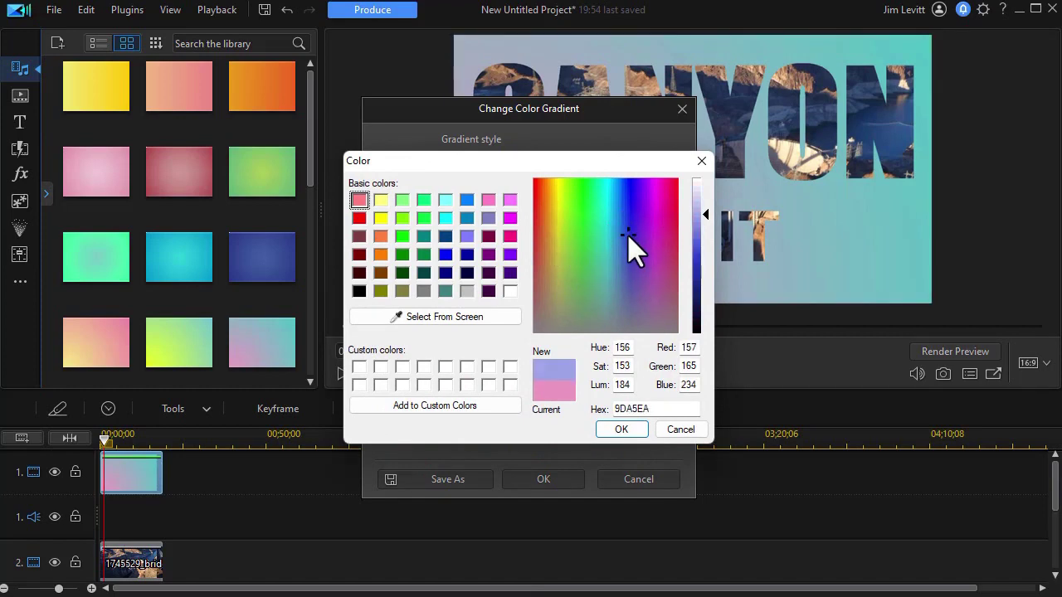
{"action": "left_click", "coordinate": [622, 430]}
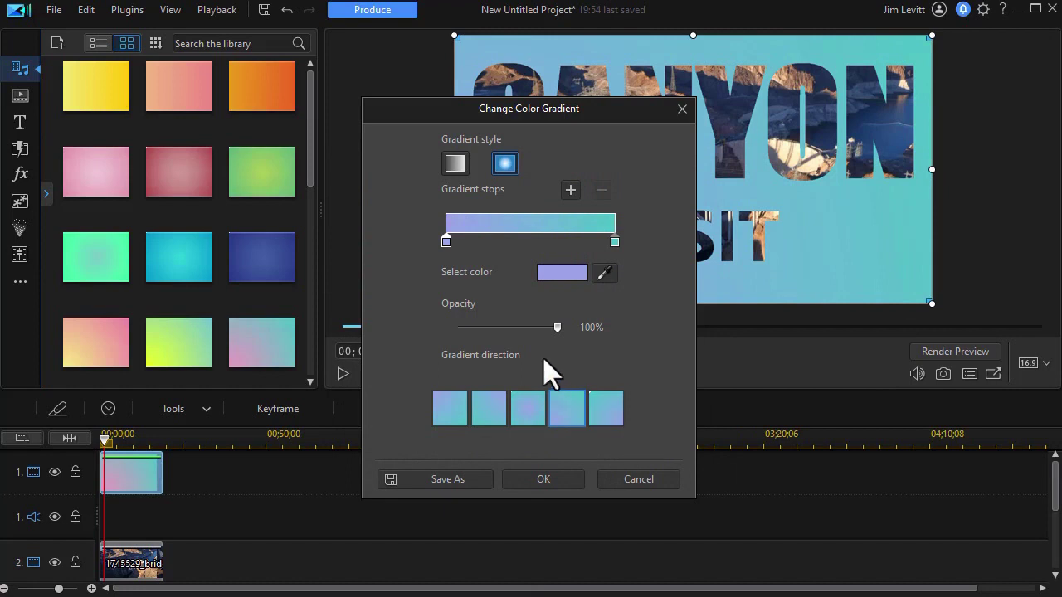
{"action": "left_click", "coordinate": [551, 483]}
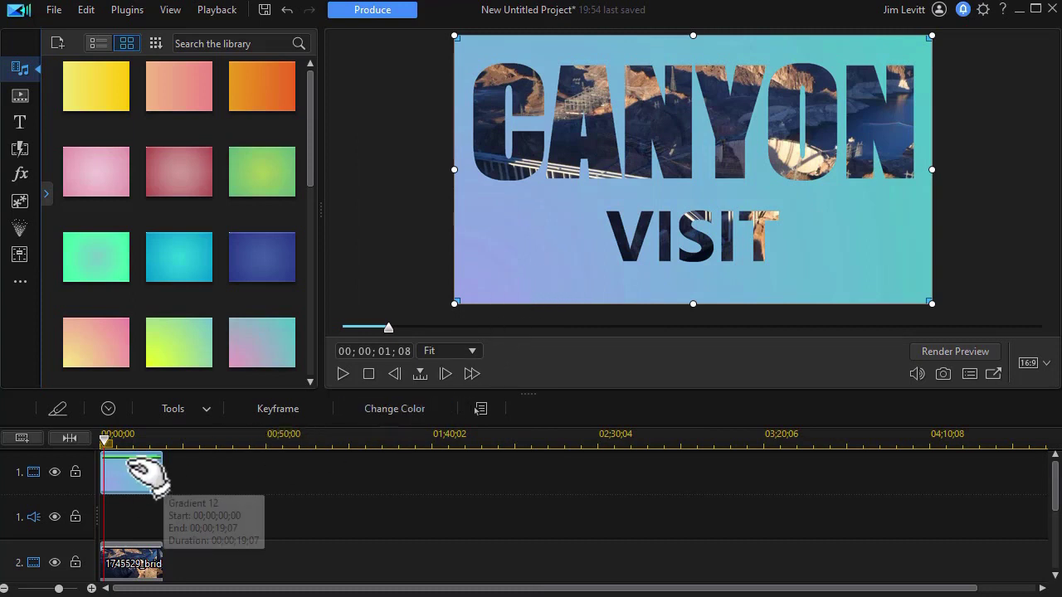
{"action": "left_click", "coordinate": [104, 442]}
{"action": "left_click_drag", "start_coordinate": [104, 445], "coordinate": [85, 450]}
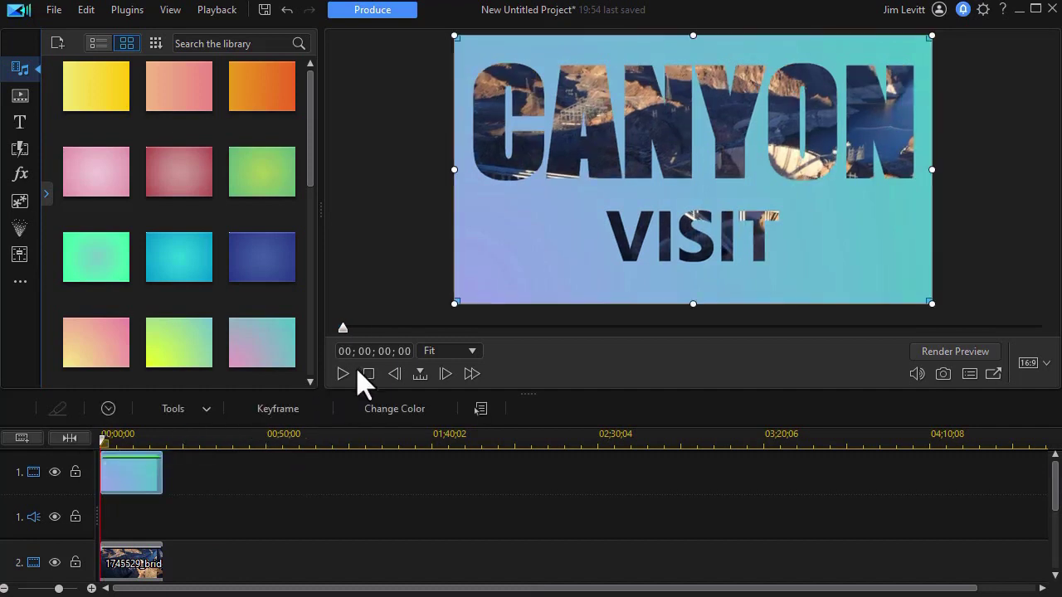
{"action": "left_click", "coordinate": [342, 373]}
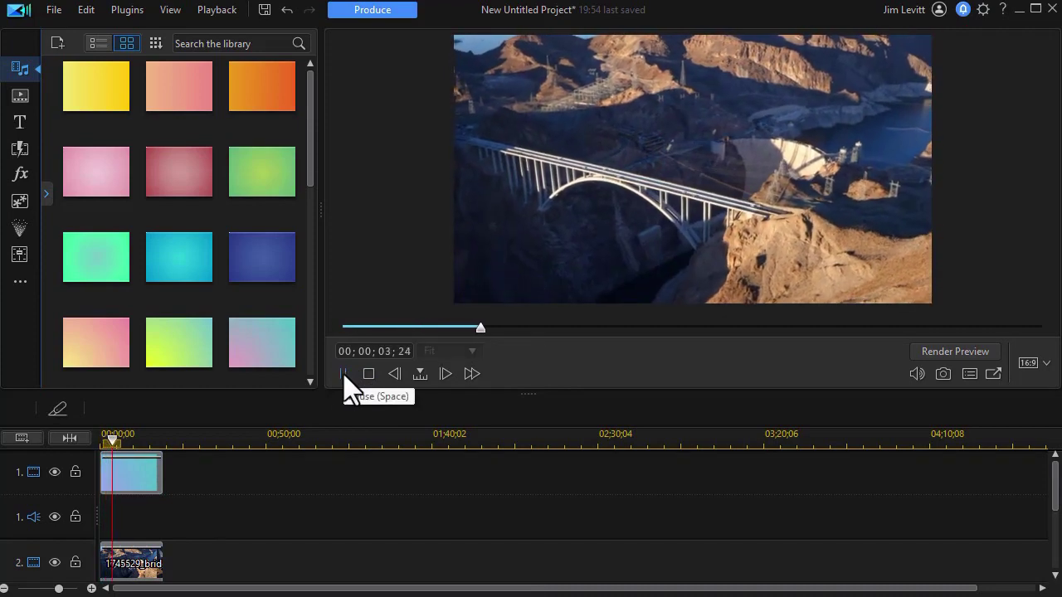
{"action": "left_click", "coordinate": [342, 373]}
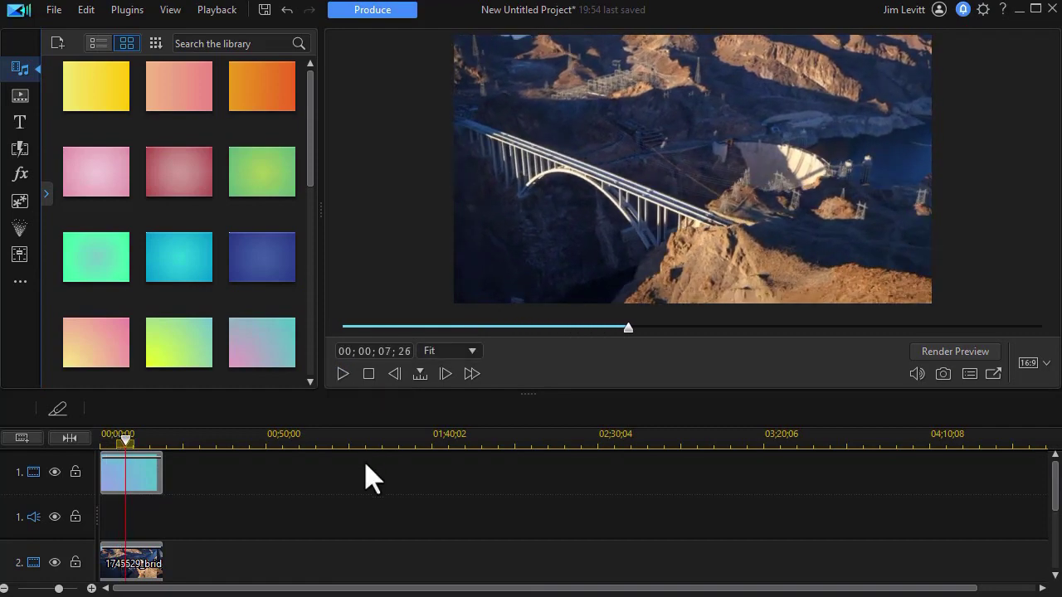